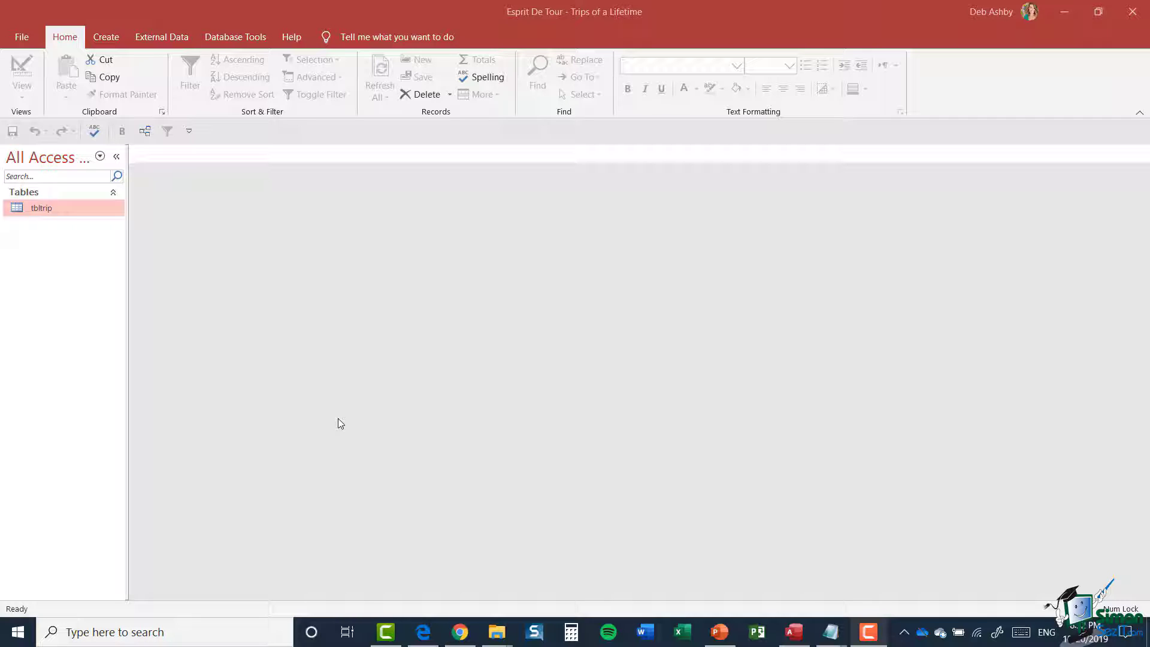
Step: On the External Data tab, browse the New Data Source menus: File, Database, Online Services, Other Sources
left_click(167, 37)
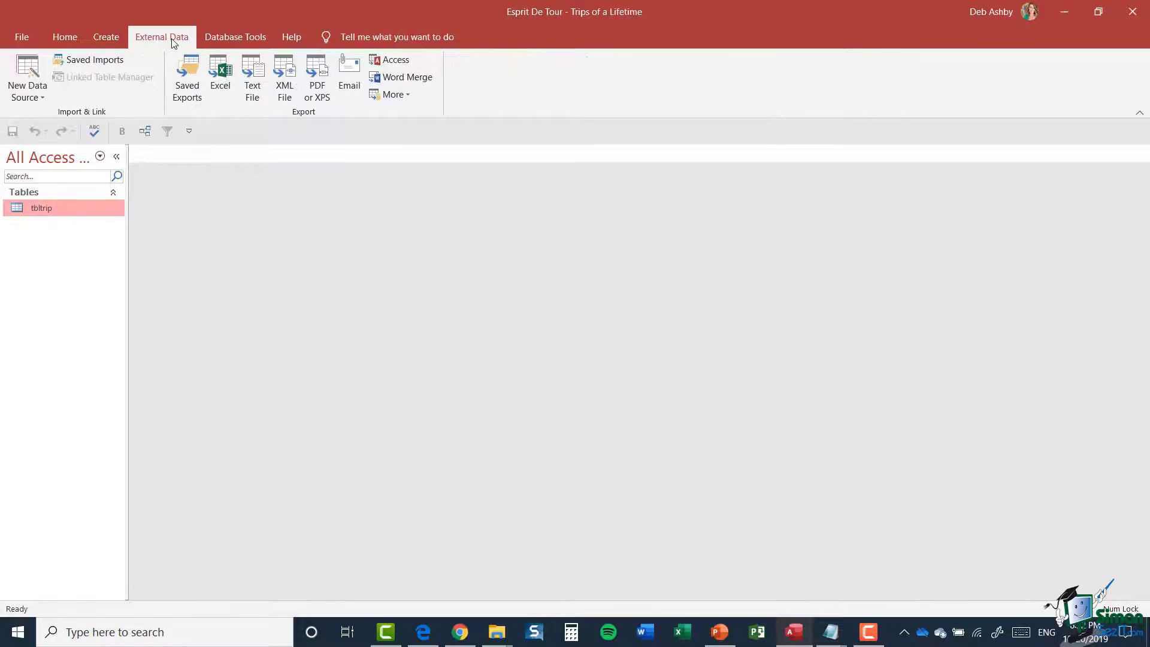
left_click(36, 90)
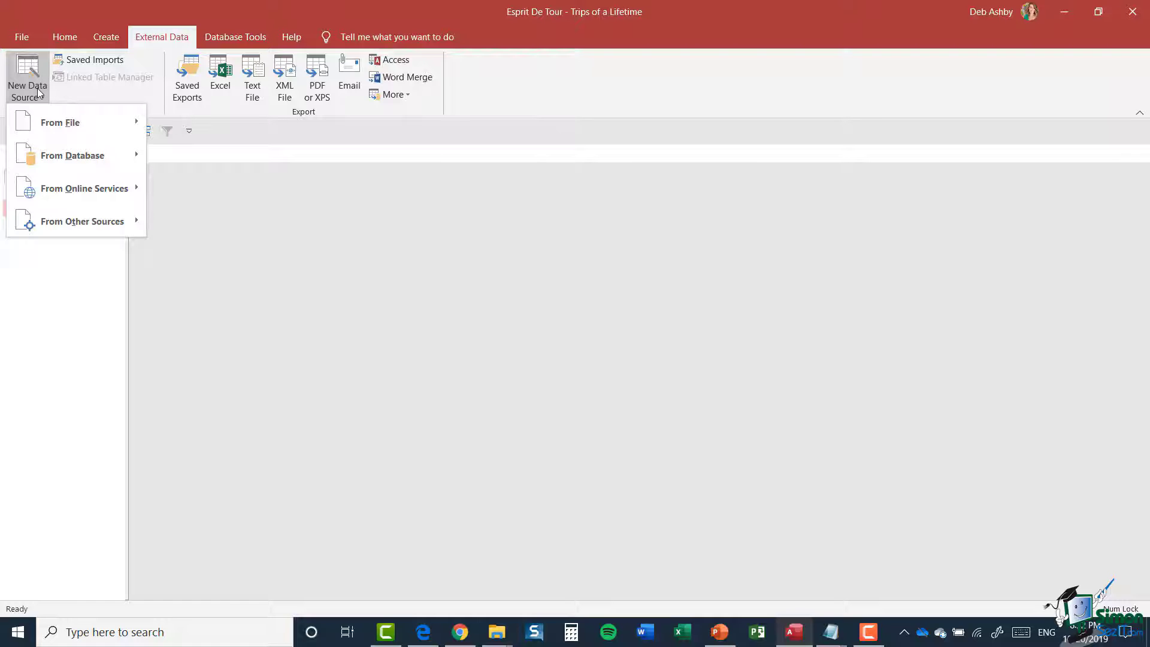
mouse_move(61, 129)
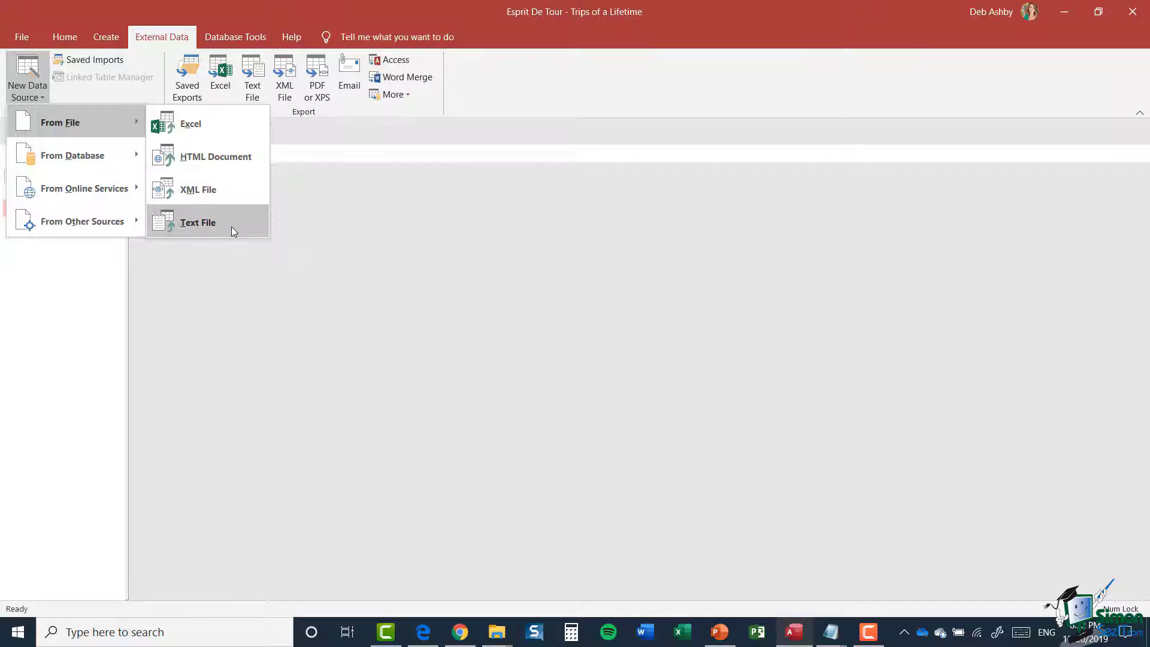
mouse_move(64, 165)
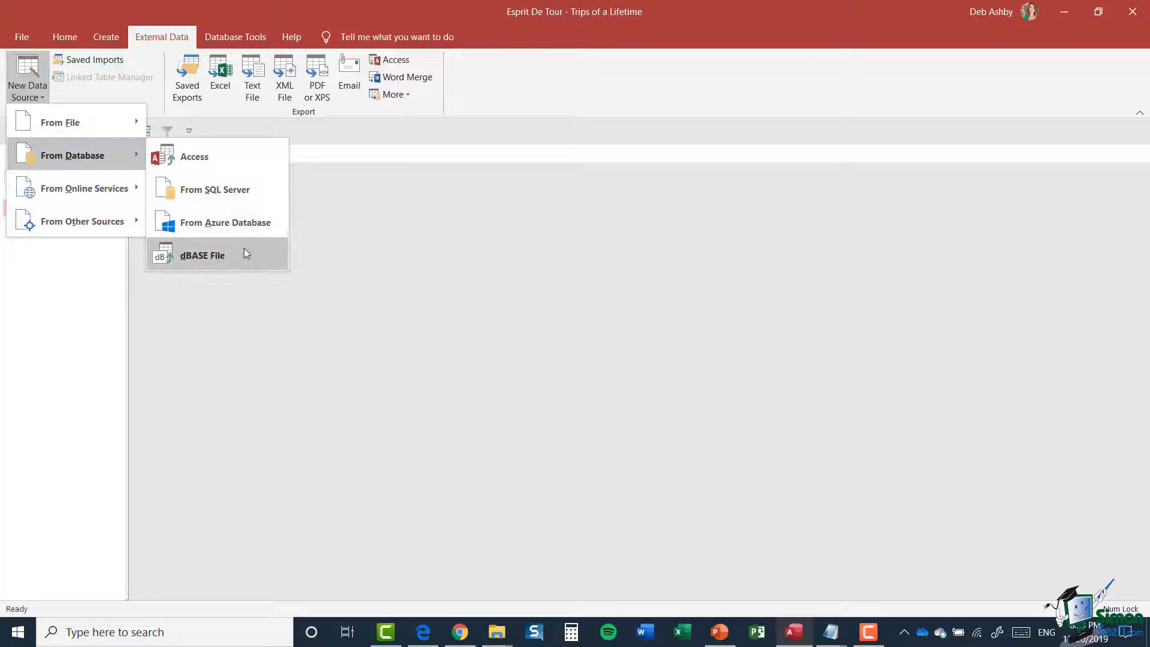
mouse_move(80, 189)
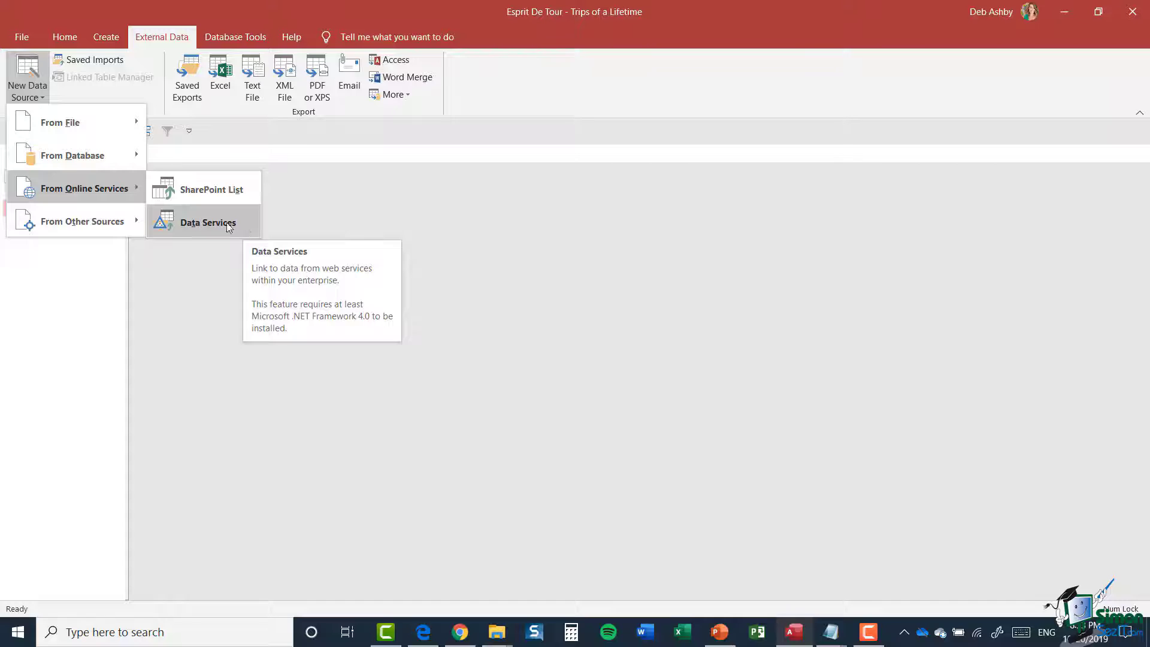
mouse_move(58, 221)
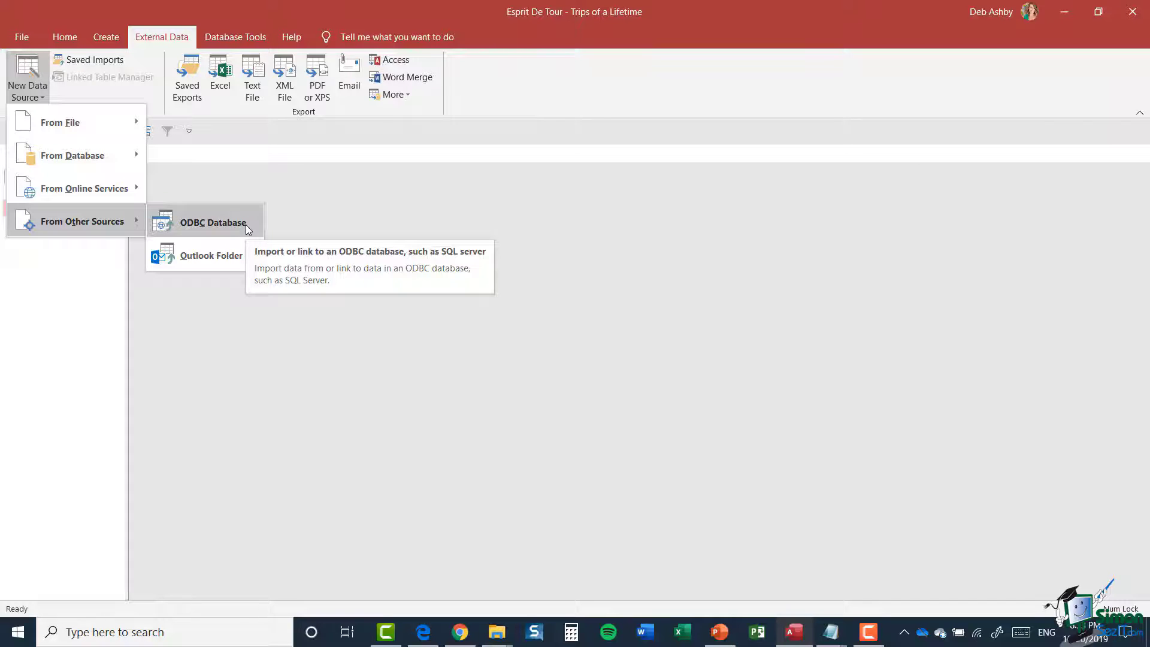
Step: Inspect the headings Code, TripName, ActivityLevel, Country, Description, DurationDays, PriceMinimum and PriceMaximum
key("Escape")
key("Escape")
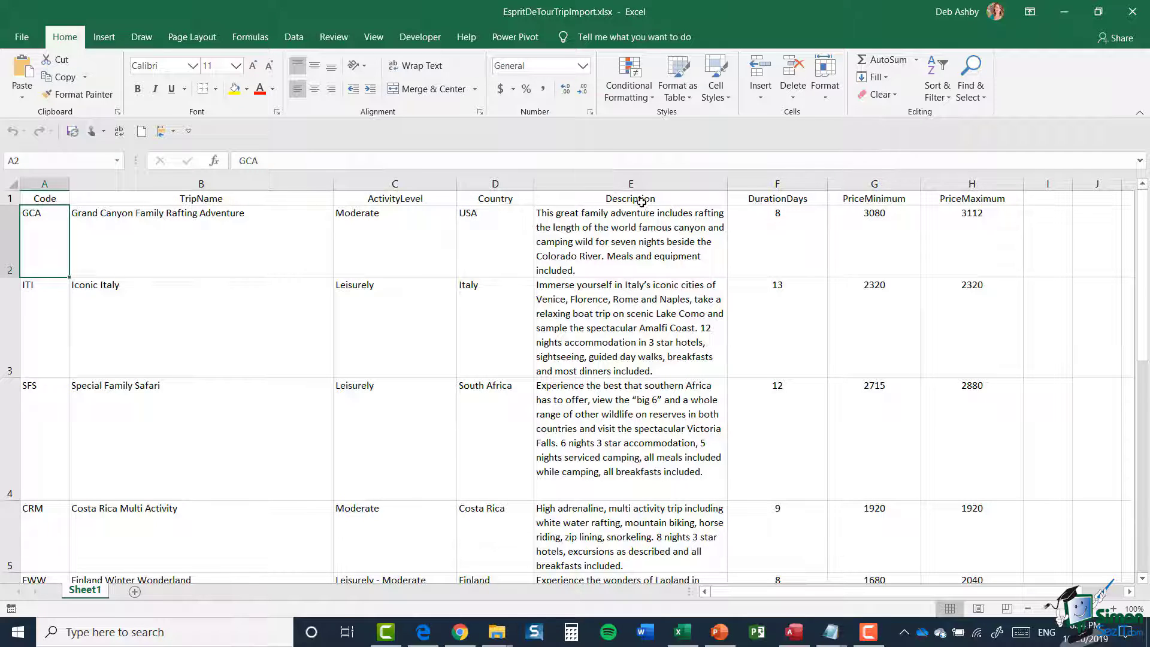
left_click(43, 204)
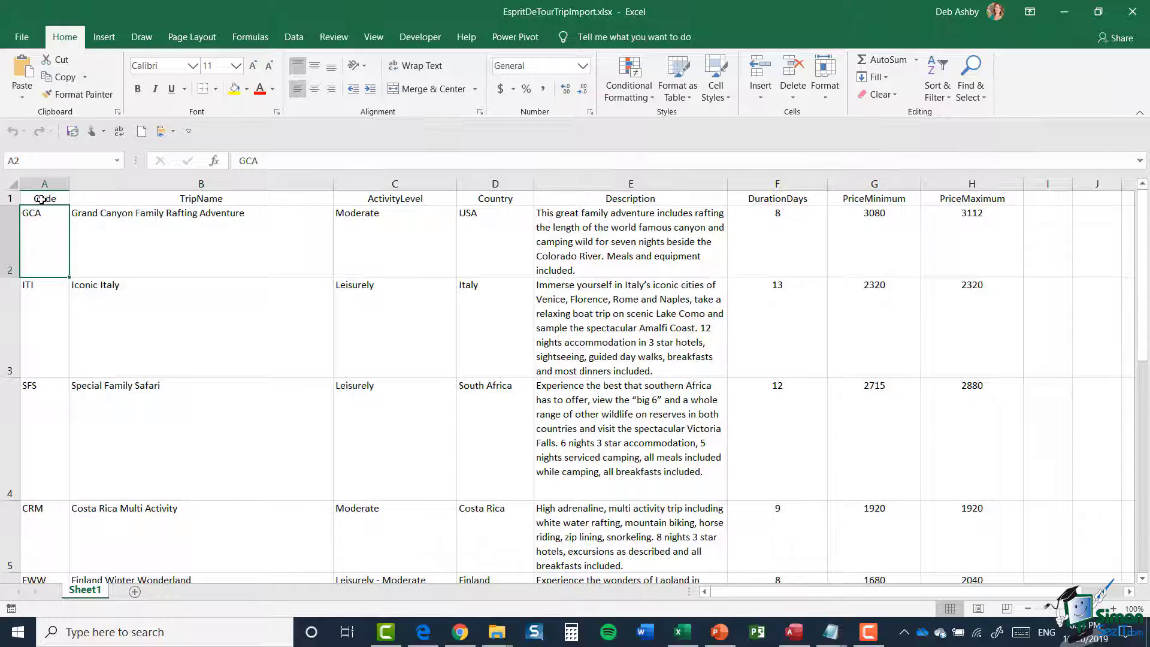
left_click(241, 202)
left_click(382, 200)
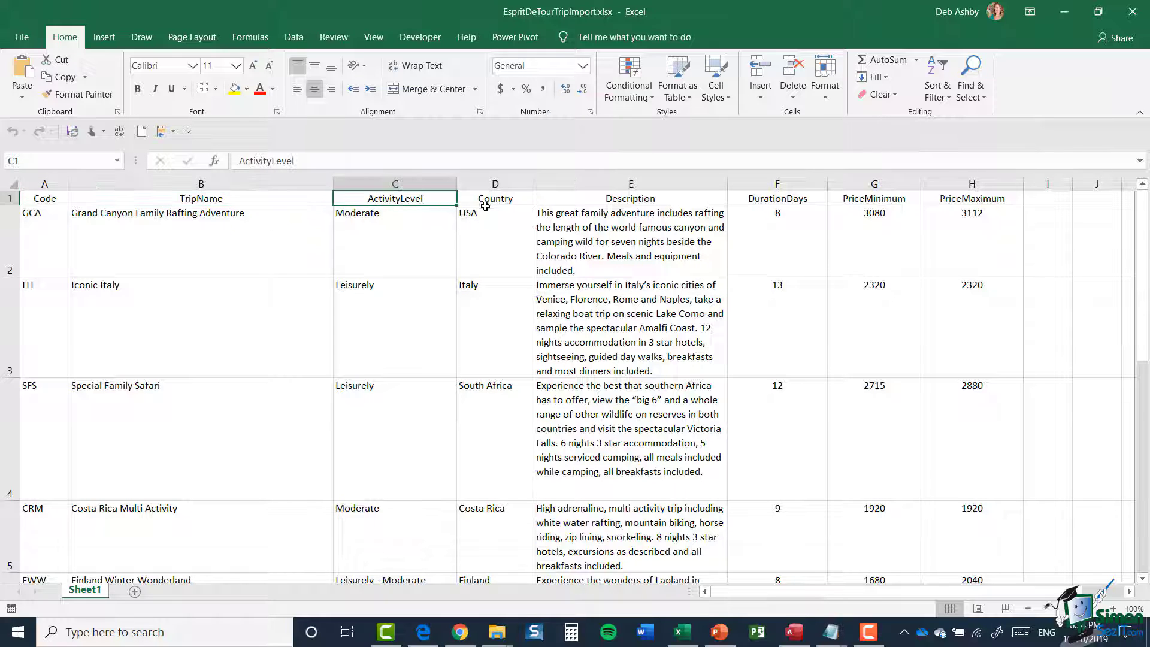
left_click(485, 206)
left_click(608, 201)
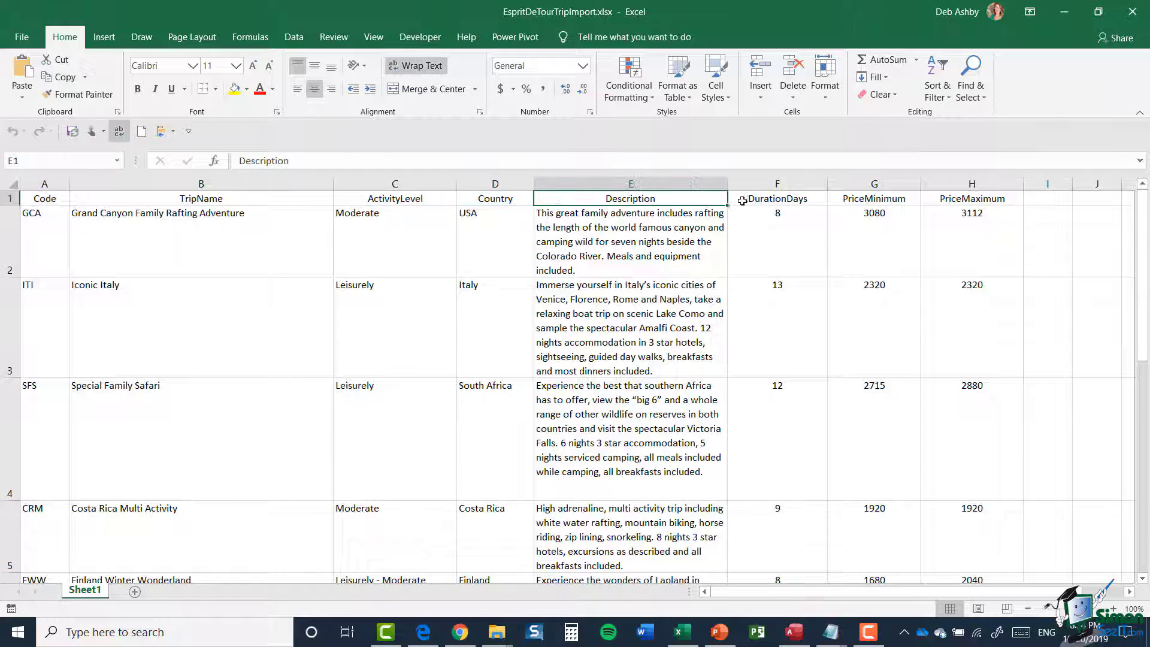
left_click(742, 201)
left_click(892, 202)
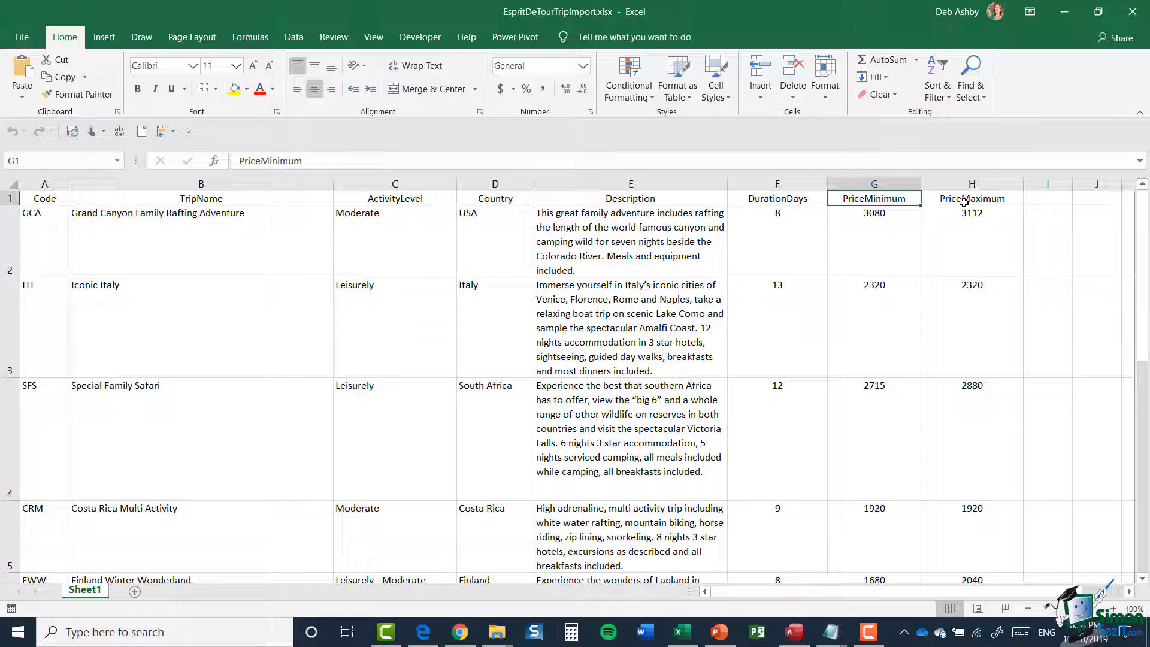
left_click(964, 203)
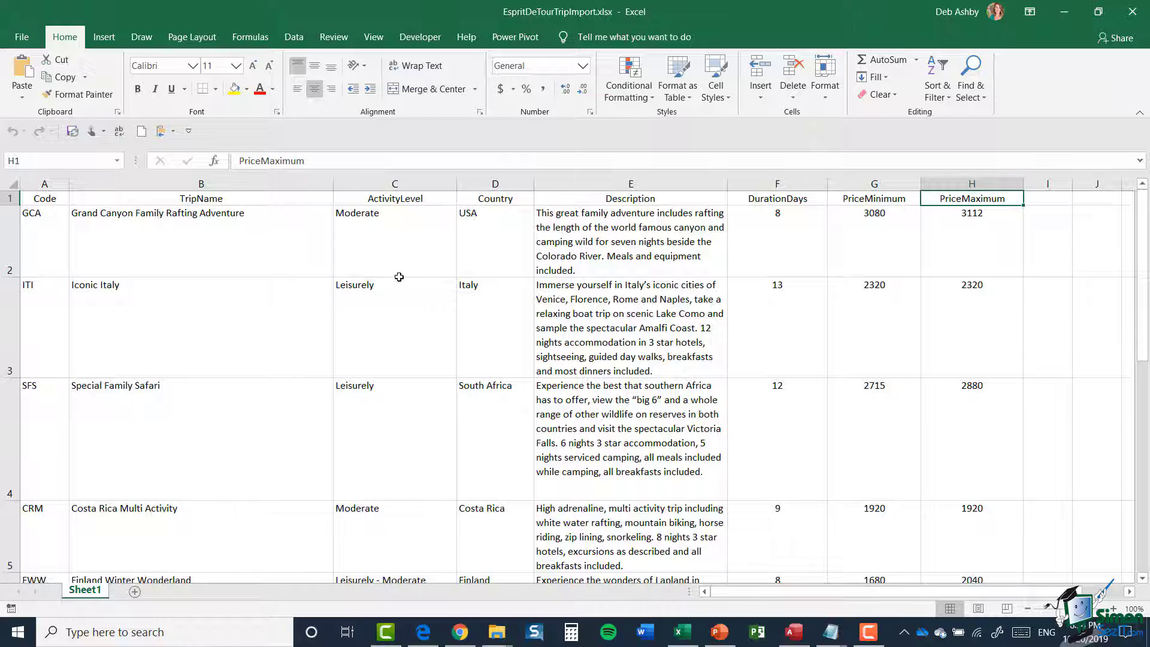
Step: Select the GCA, ITI and SFS trip records in rows 2–4 and scroll through the sheet
left_click(6, 240)
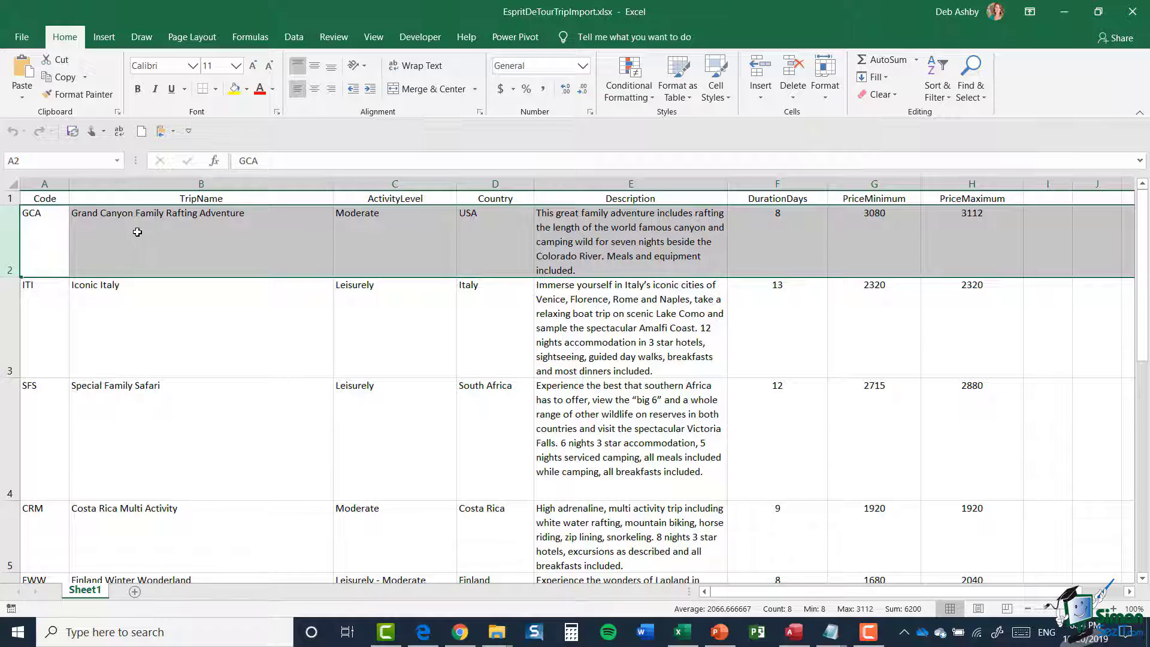
left_click(11, 325)
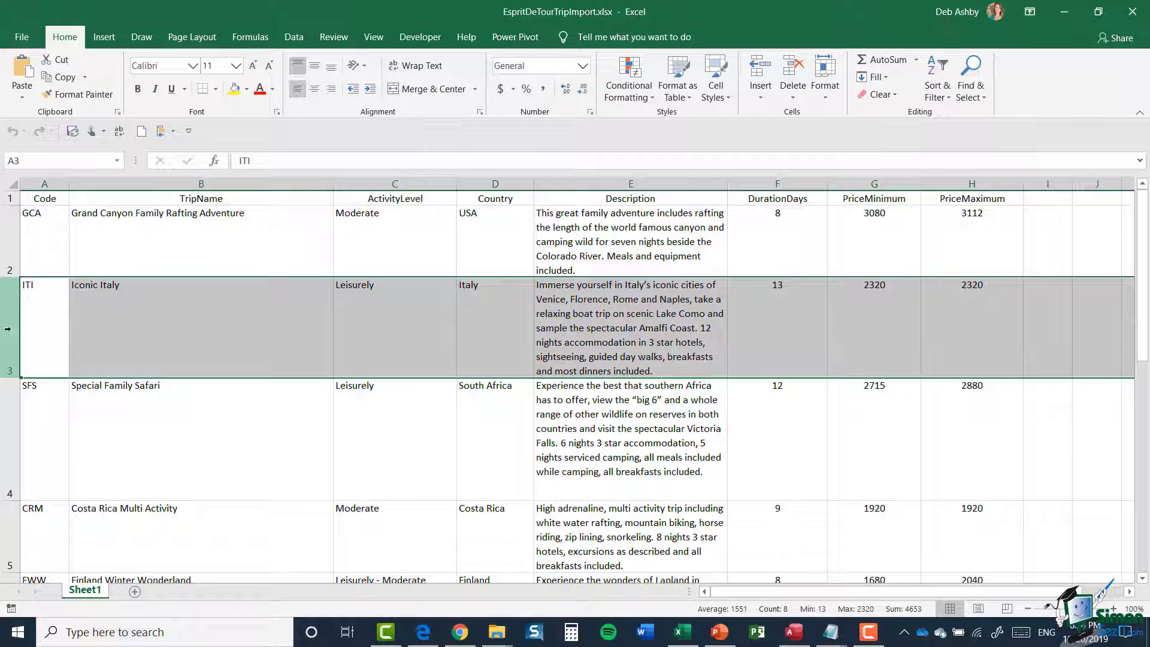
left_click(10, 425)
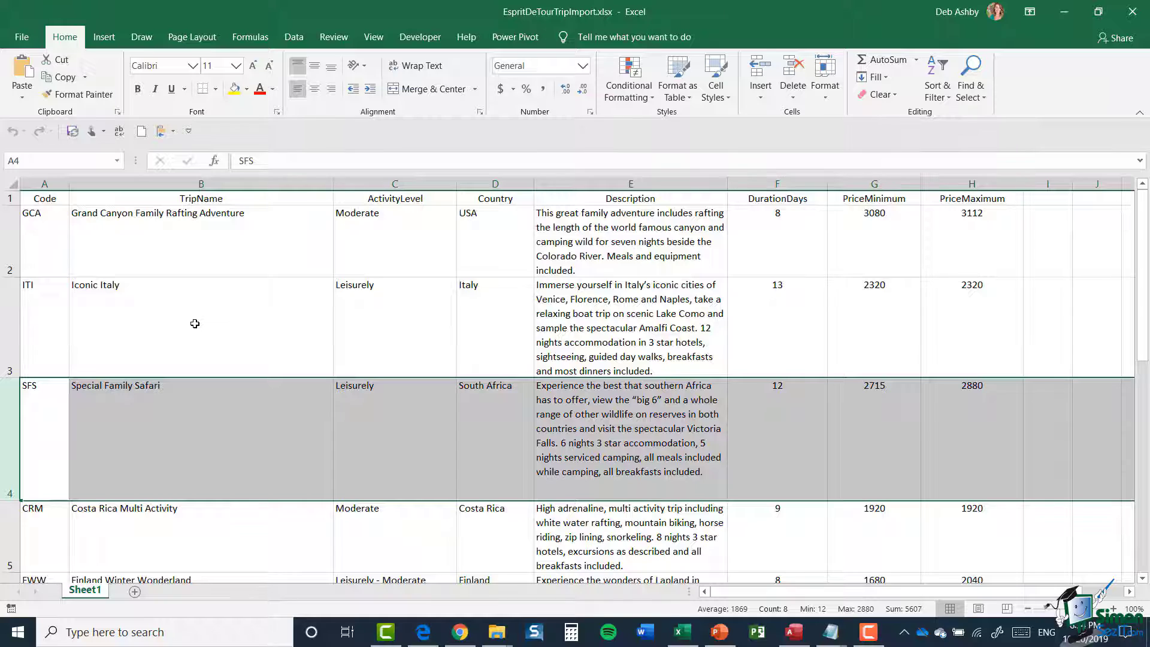
scroll(196, 323, "down", 5)
scroll(194, 324, "up", 4)
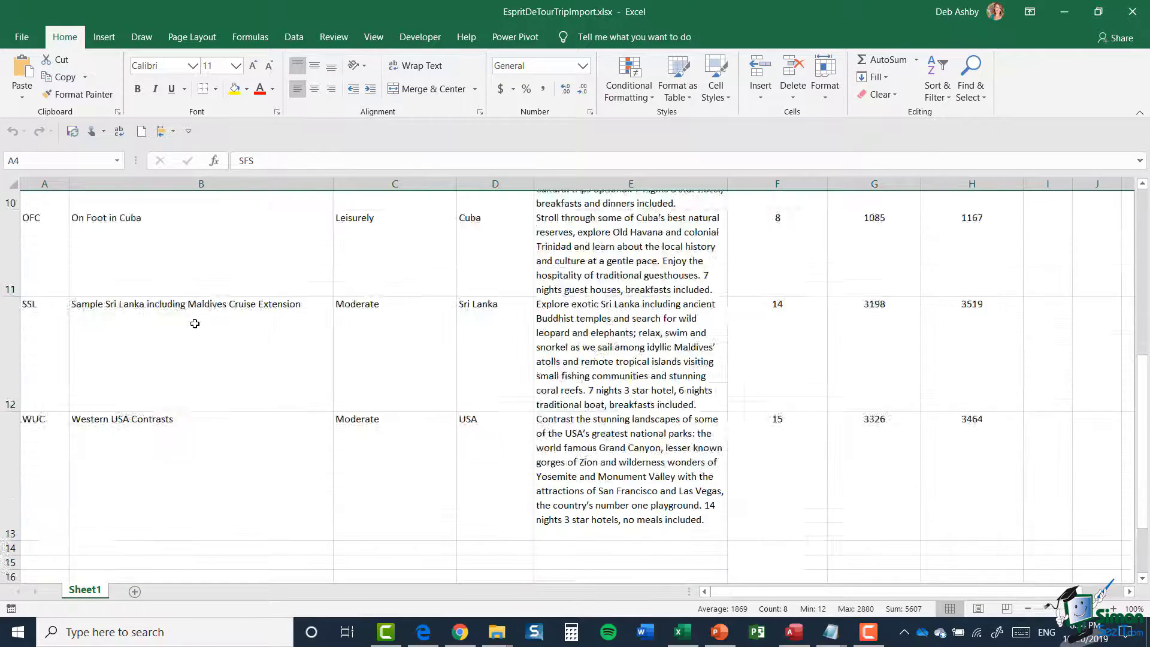
scroll(195, 323, "down", 1)
scroll(195, 323, "down", 1)
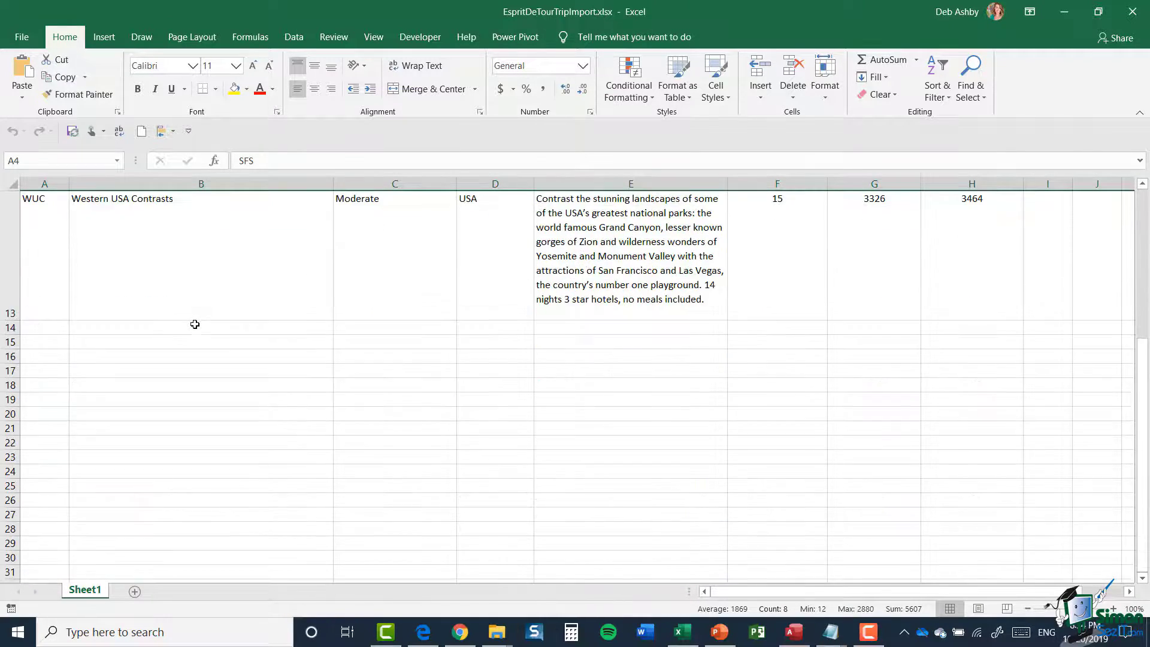
scroll(194, 324, "up", 4)
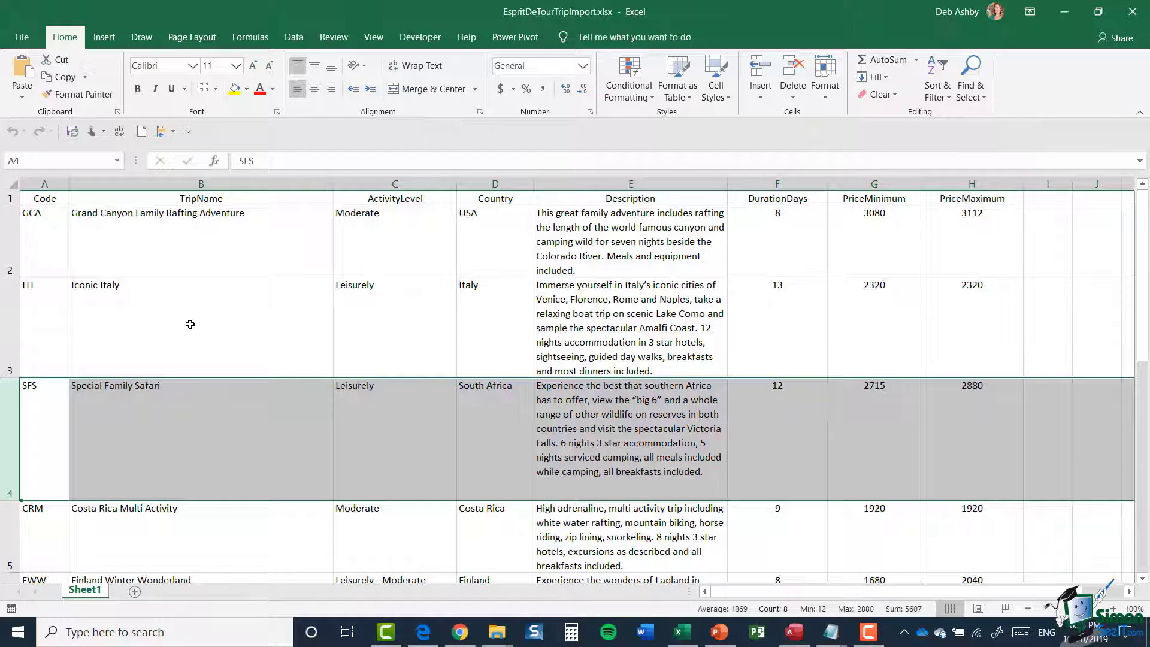
Step: Close Excel and start an Access import from an Excel spreadsheet via New Data Source > From File
left_click(1133, 12)
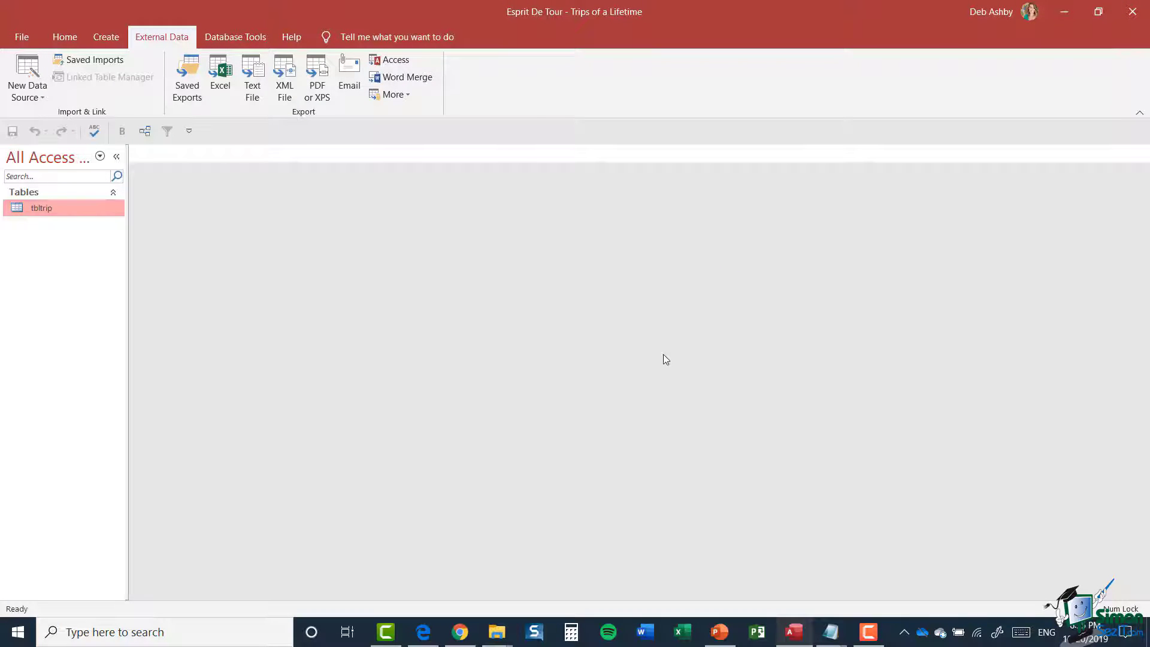
left_click(39, 99)
mouse_move(37, 124)
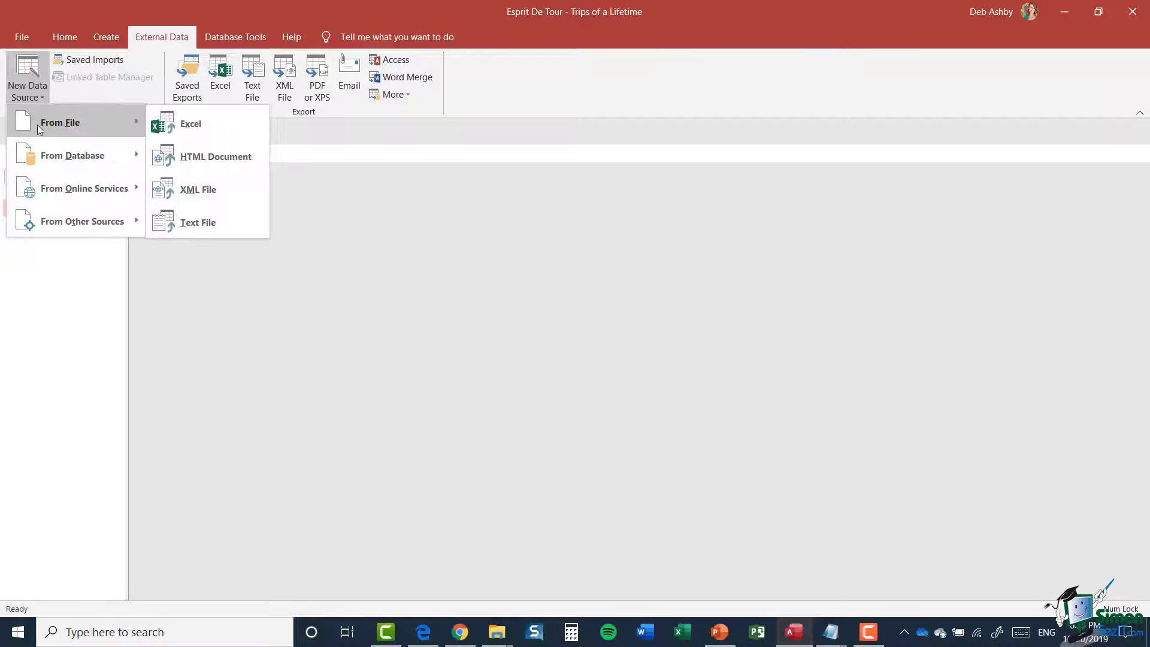
left_click(239, 130)
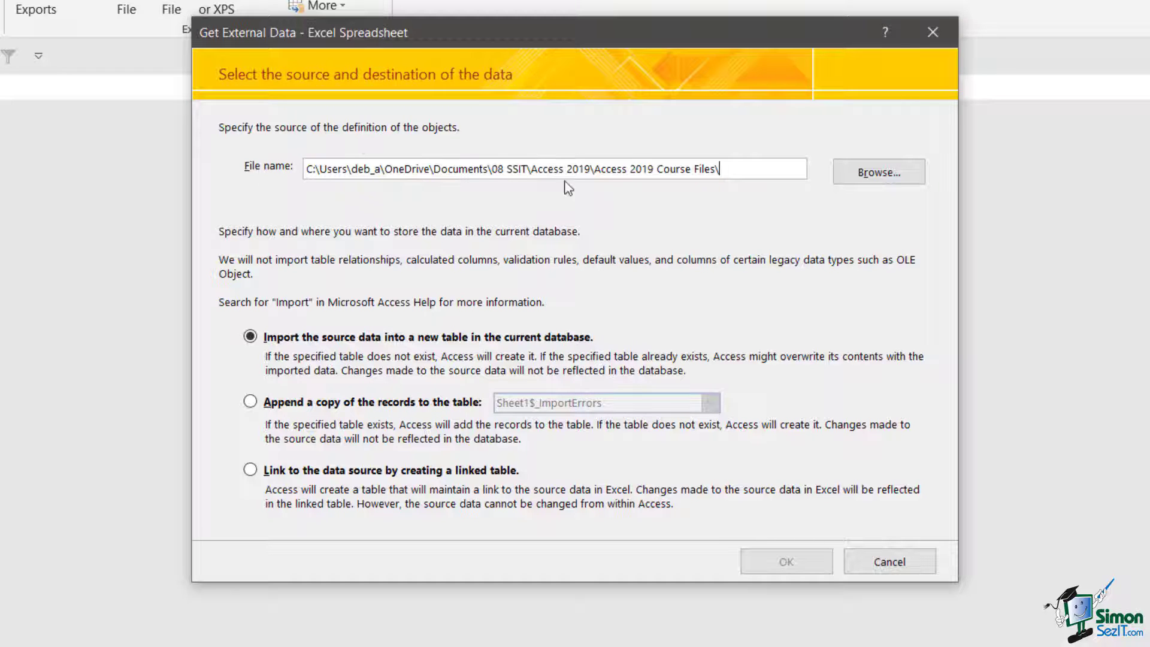
Step: Choose EspritDeTourTripImport.xlsx as the source workbook
left_click(889, 178)
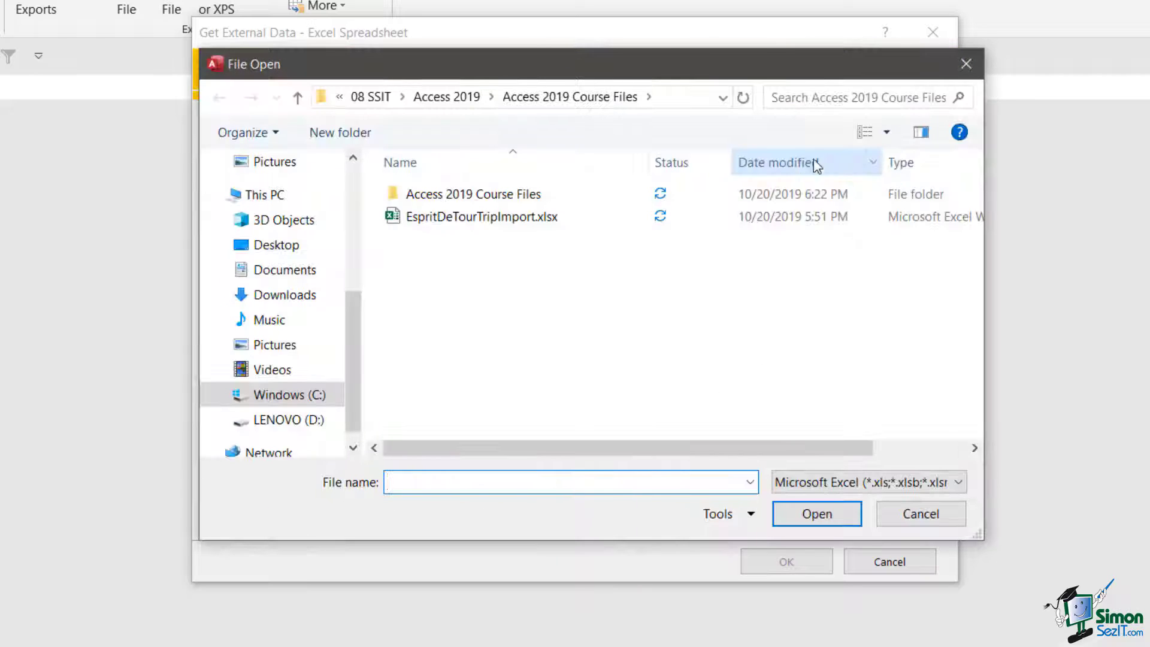
left_click(486, 217)
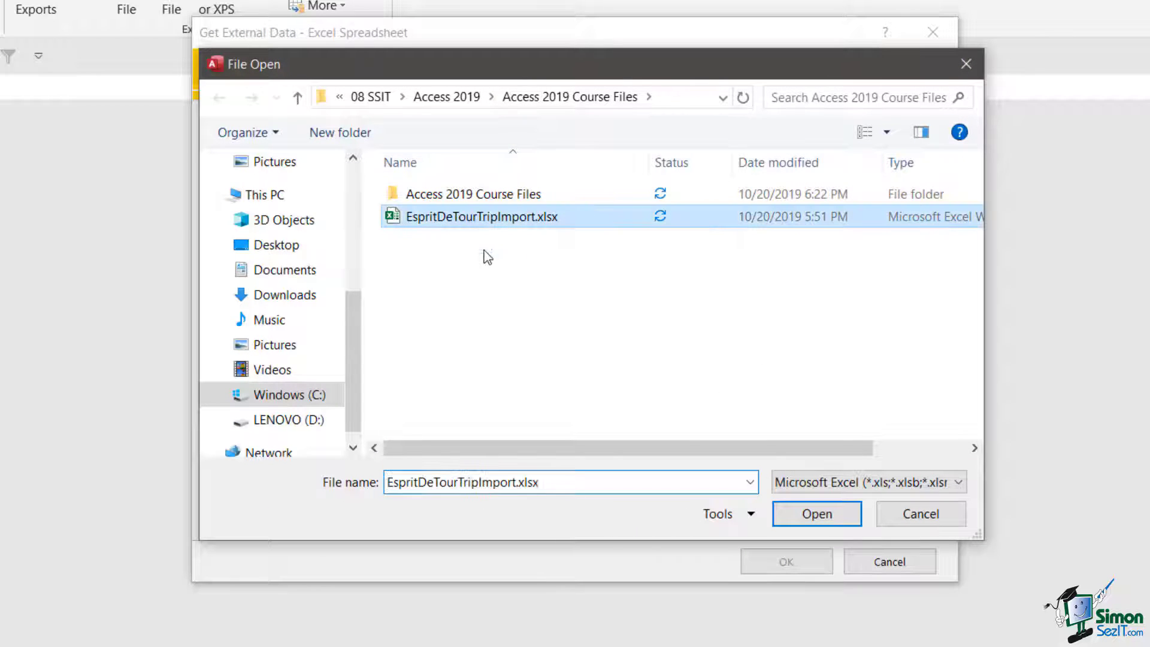
left_click(839, 521)
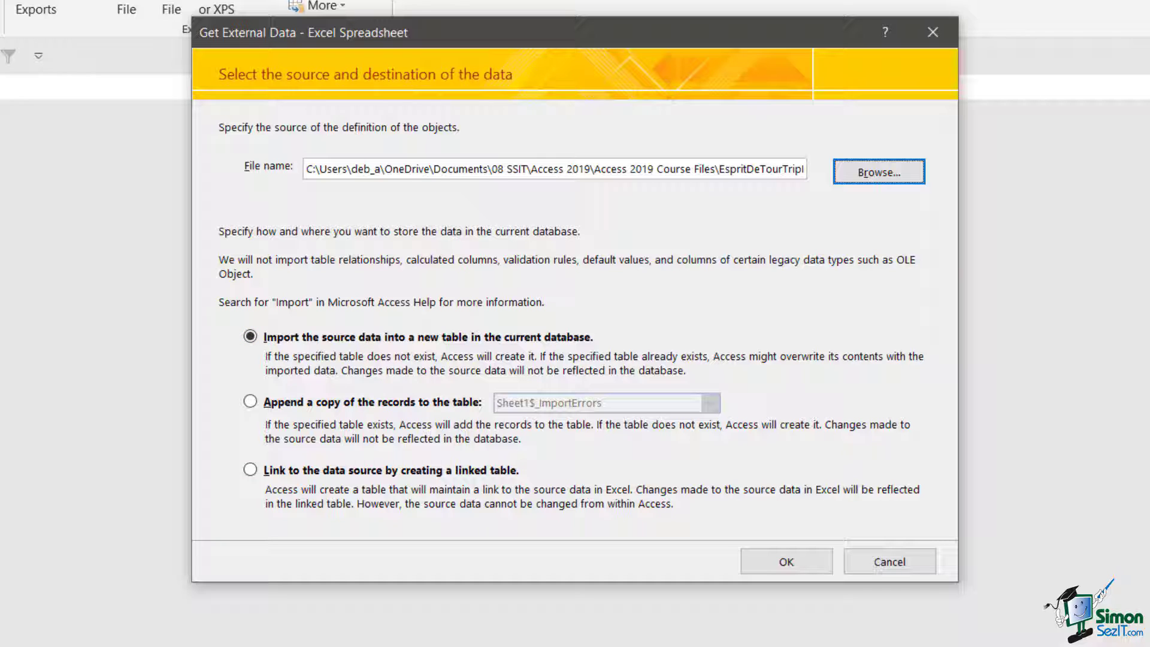
Step: Set the import to append a copy of the records to tbltrip and confirm
left_click(250, 402)
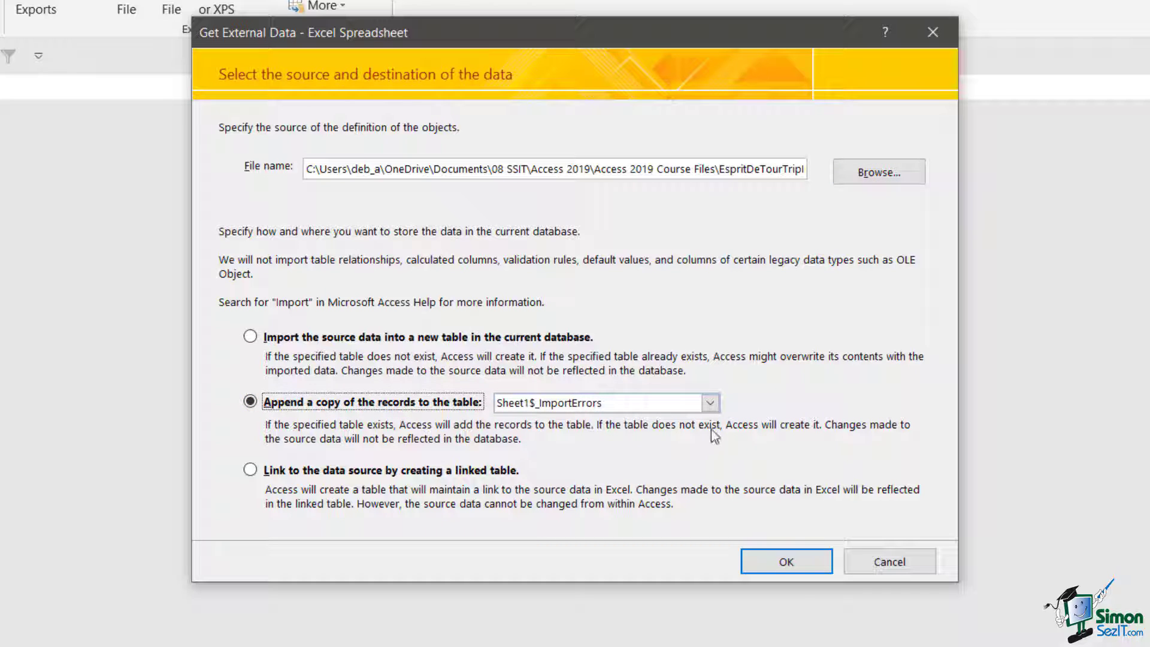
left_click(710, 402)
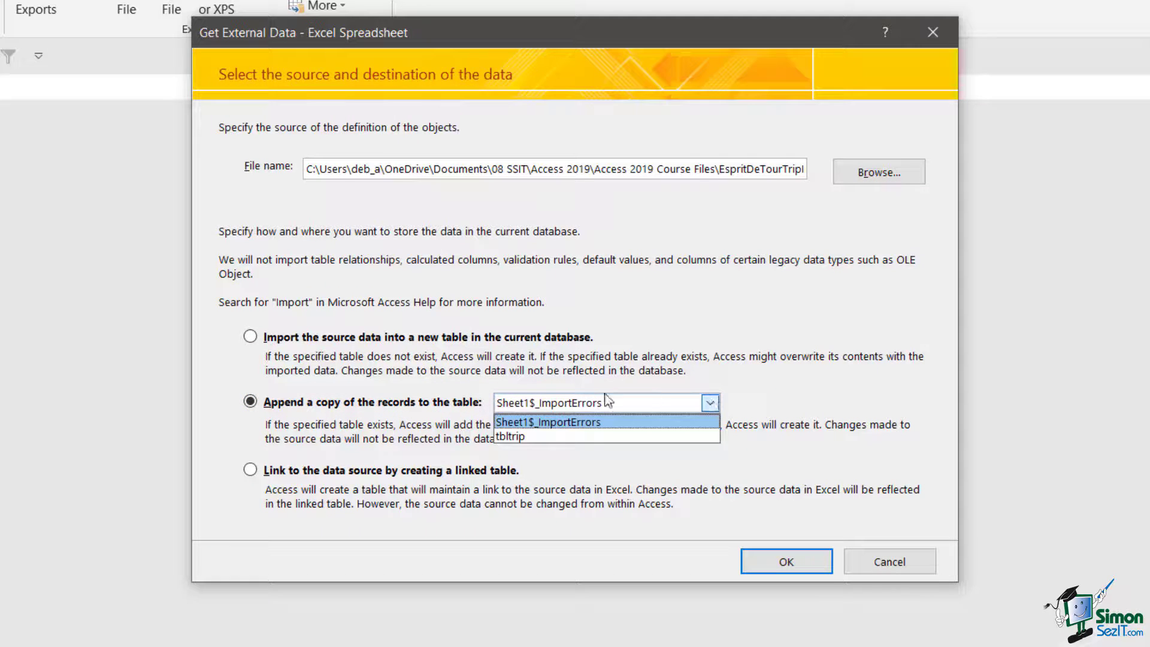
left_click(537, 438)
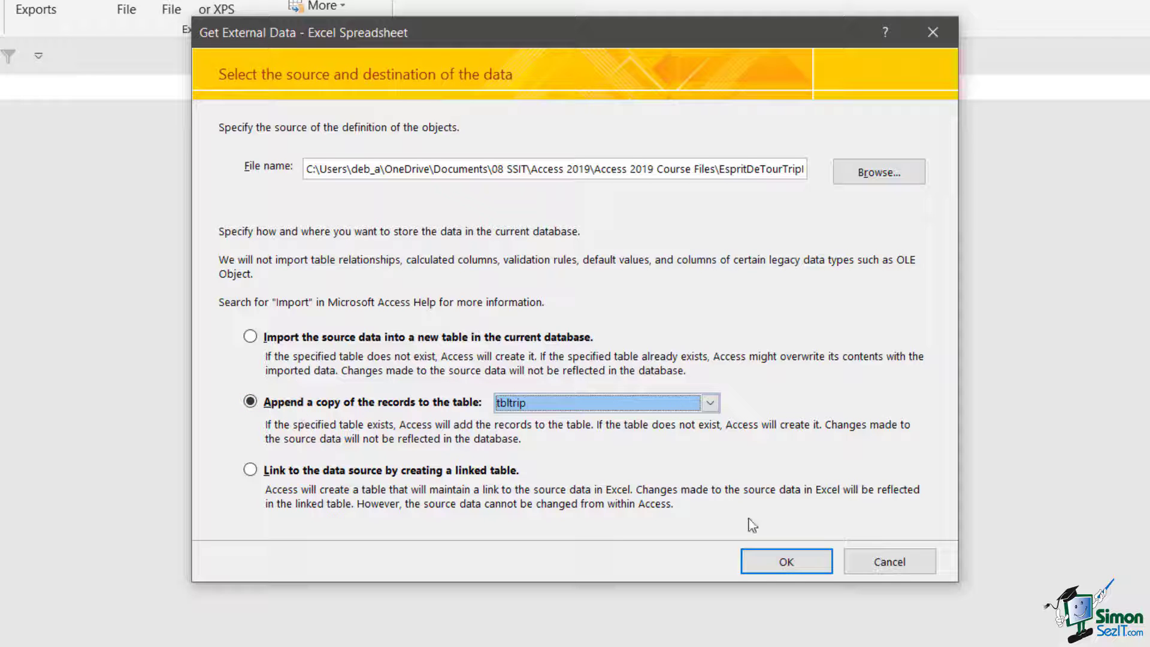
left_click(788, 566)
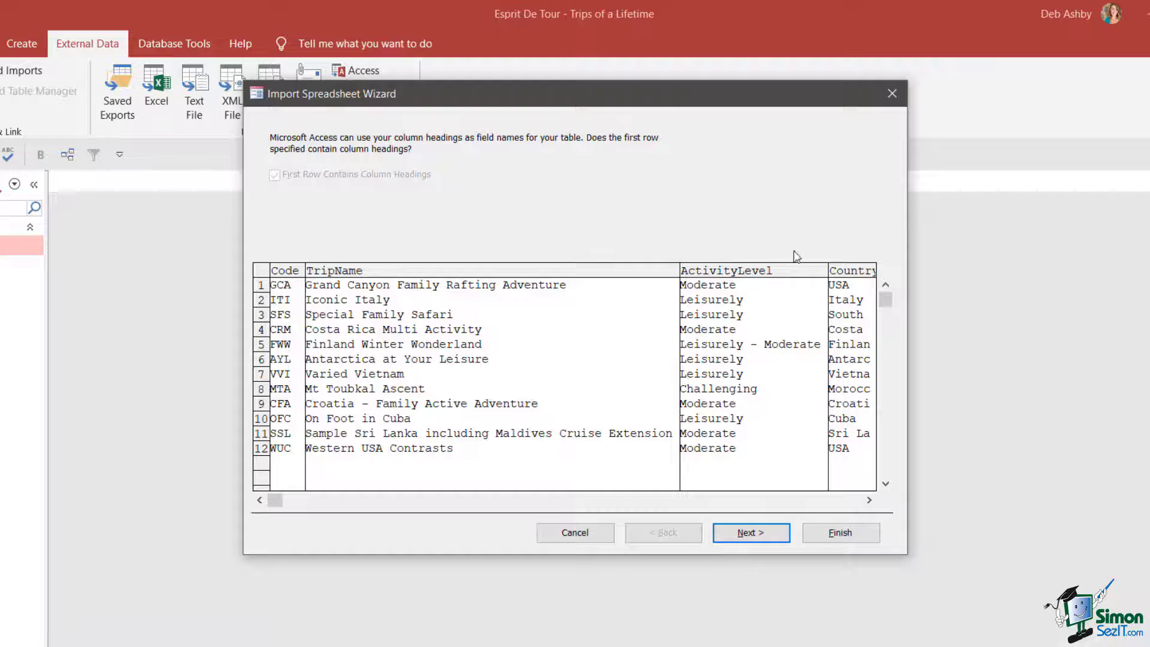
Step: Scroll the wizard preview across the spreadsheet columns, then cancel the Excel import
left_click_drag(275, 501, 459, 501)
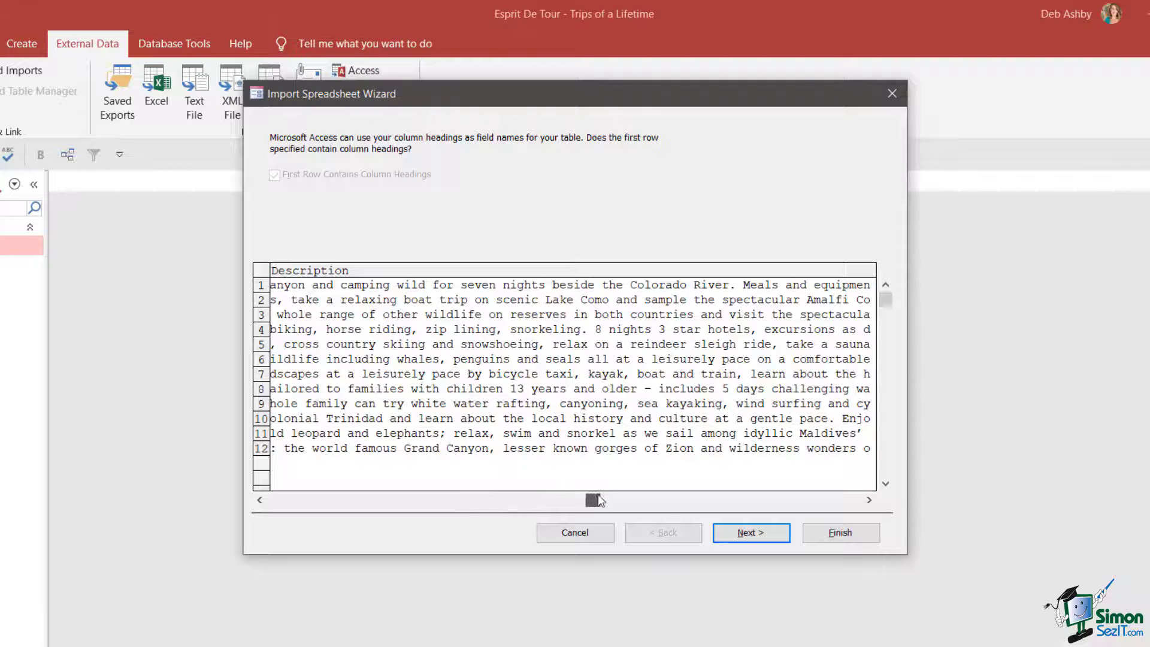
left_click_drag(598, 494, 857, 498)
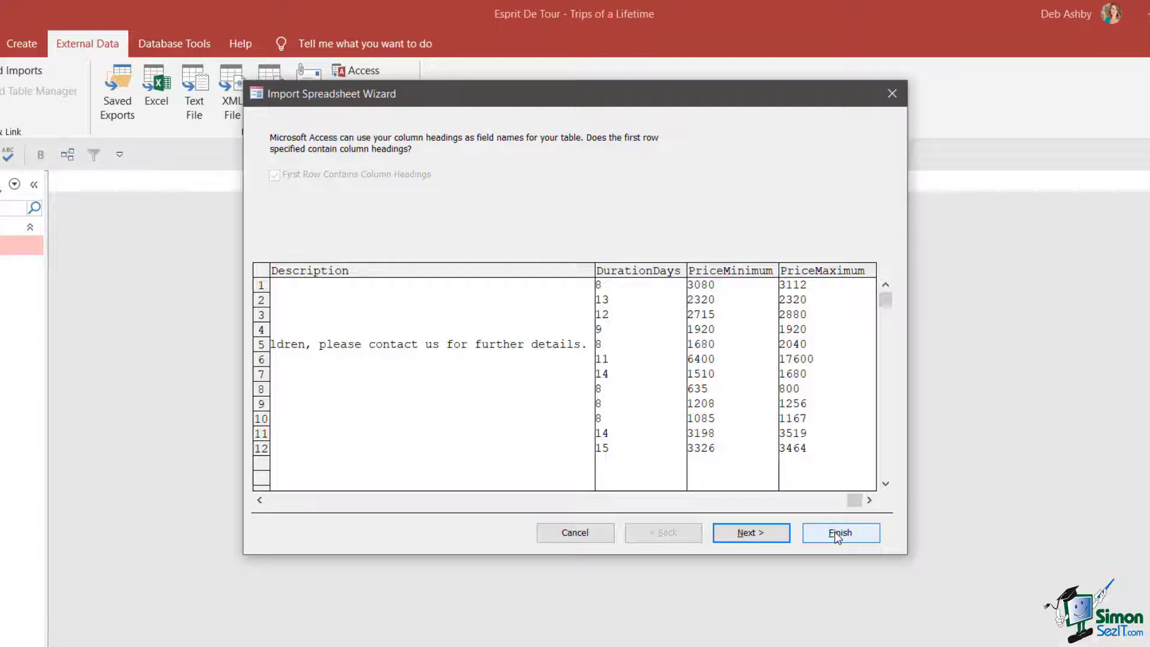
left_click(575, 533)
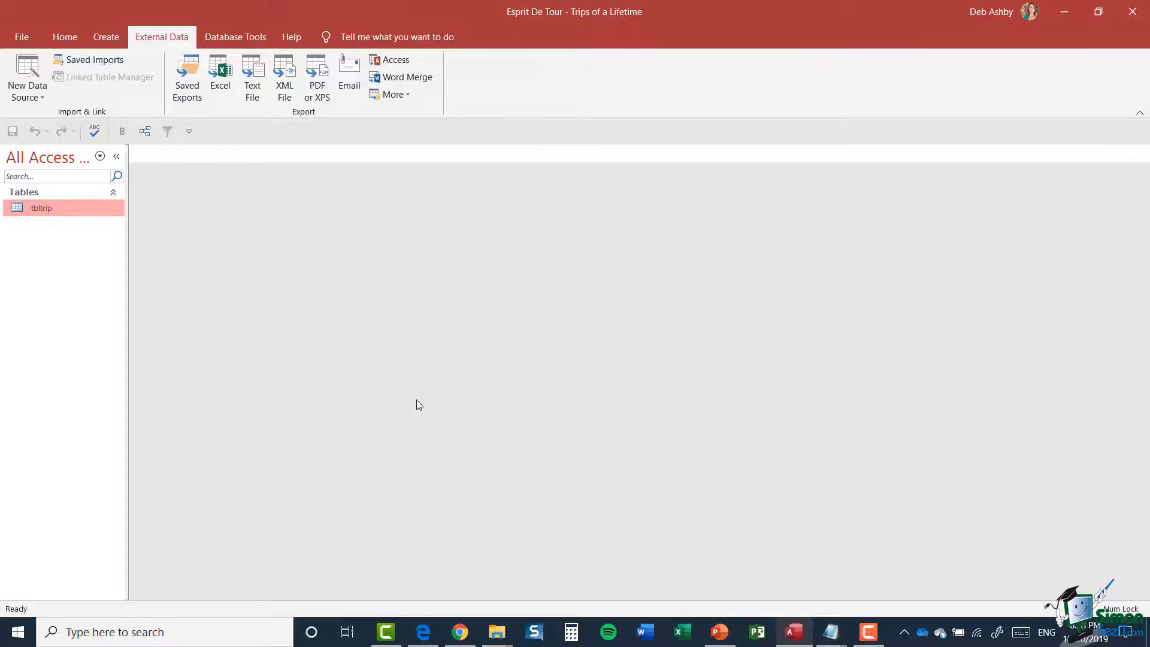
Step: Bring Notepad with EspritDeTourTripImport.txt to the front to review the tab-separated trips
left_click(831, 630)
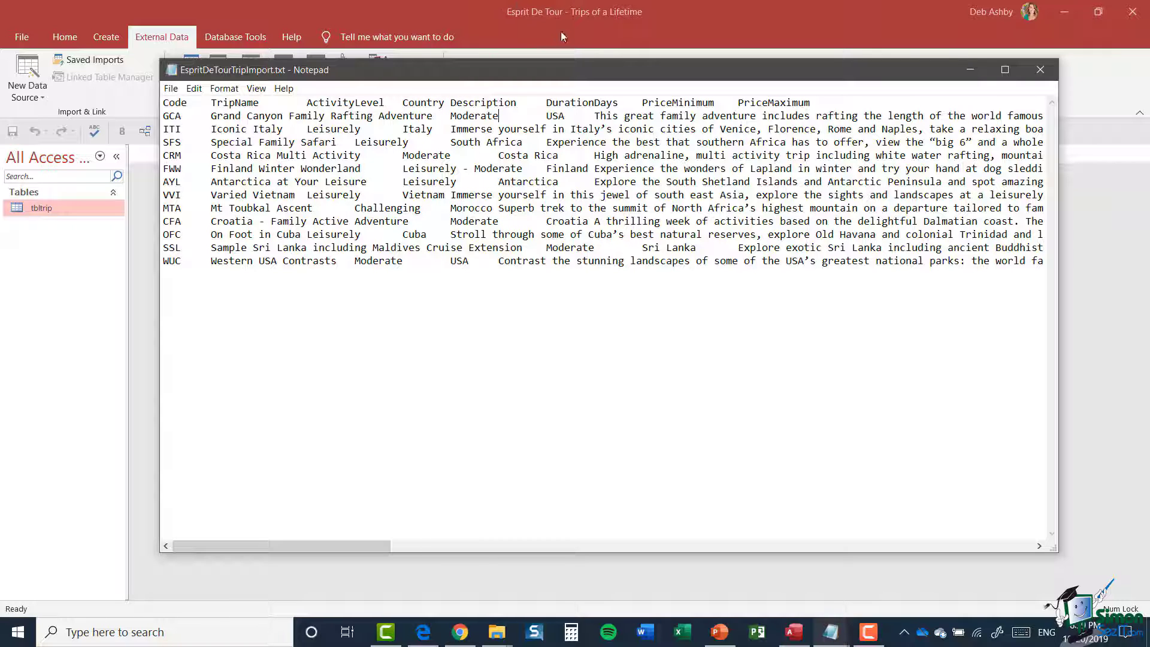
Step: Close Notepad and start a text file import from New Data Source > From File
left_click(1042, 70)
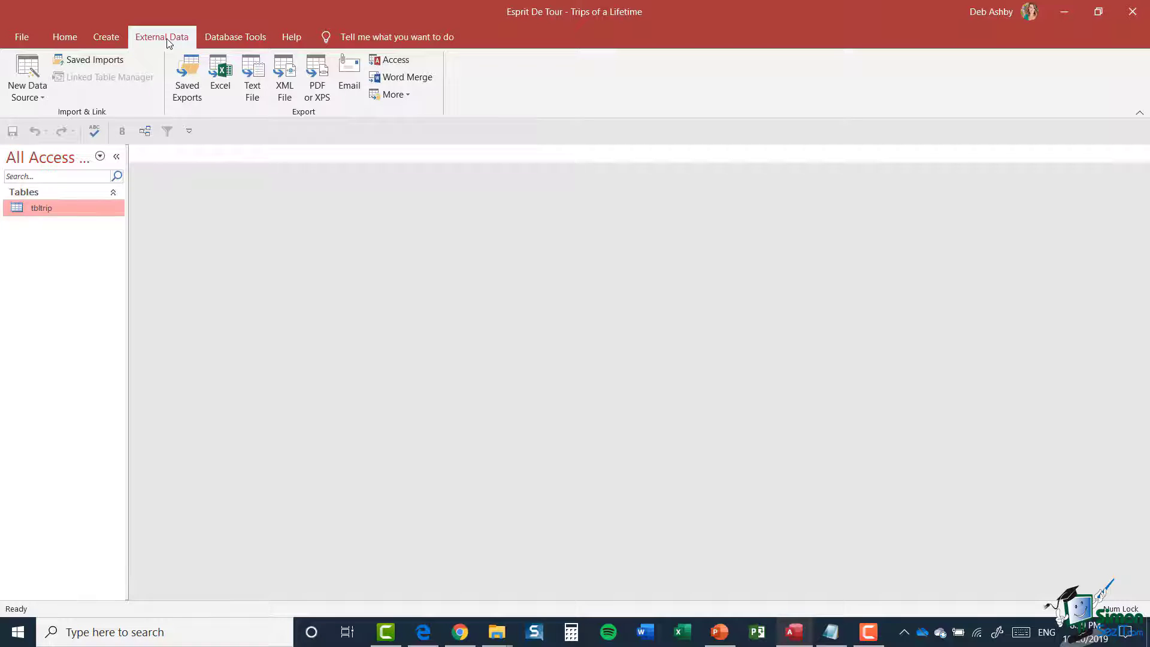
left_click(31, 97)
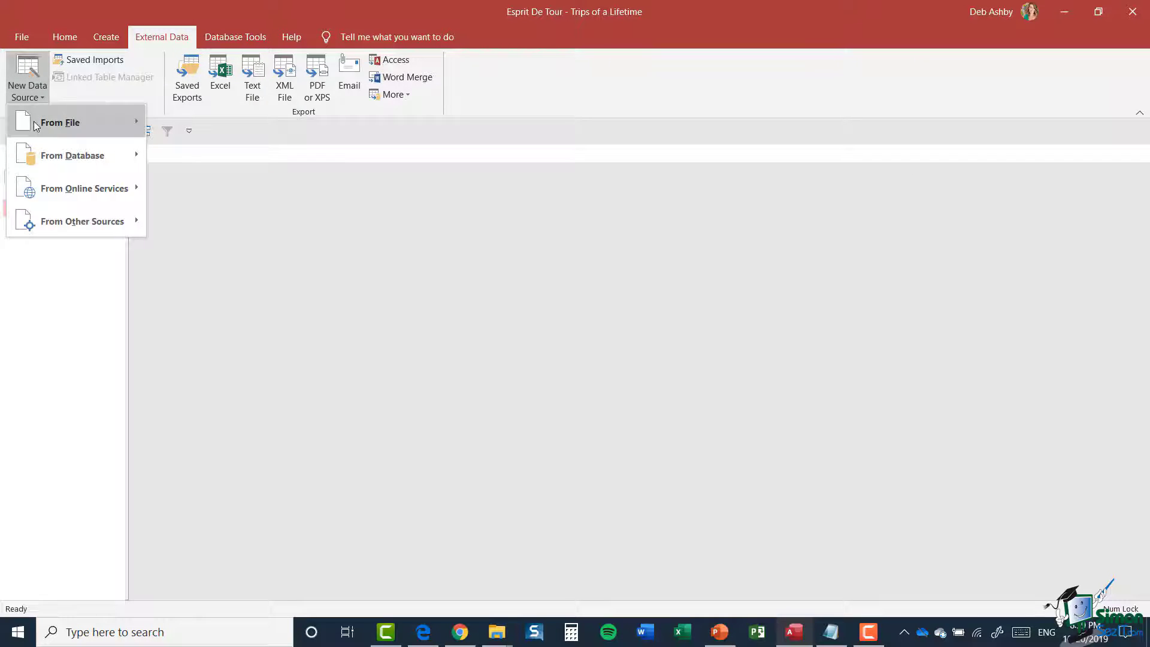
mouse_move(36, 125)
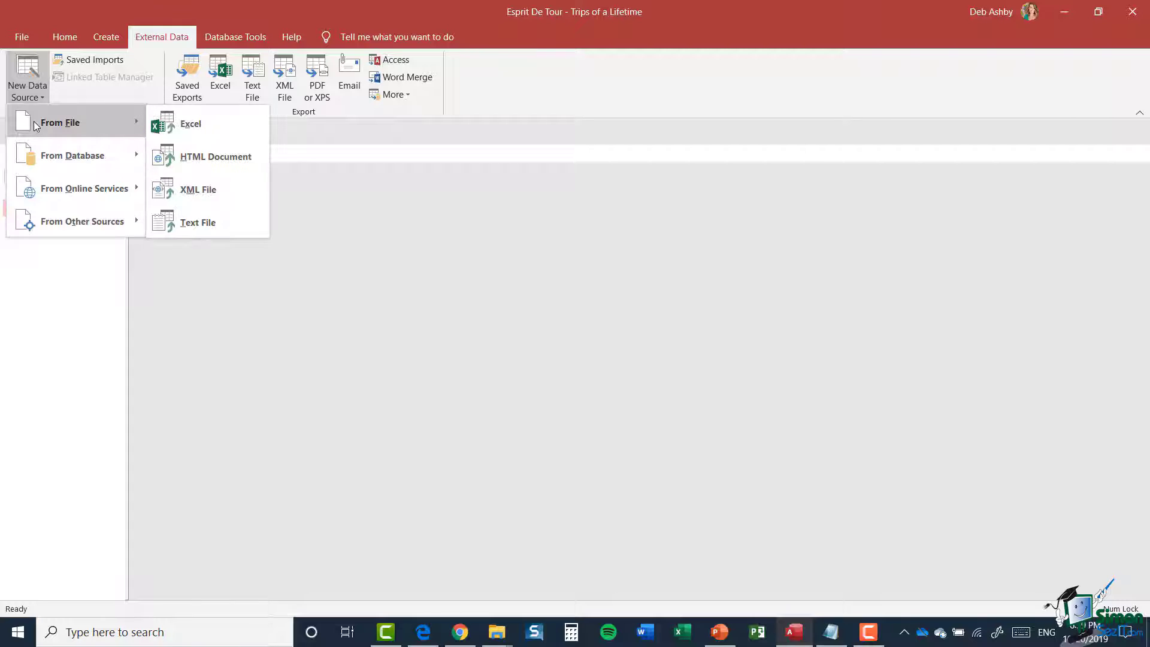
left_click(253, 231)
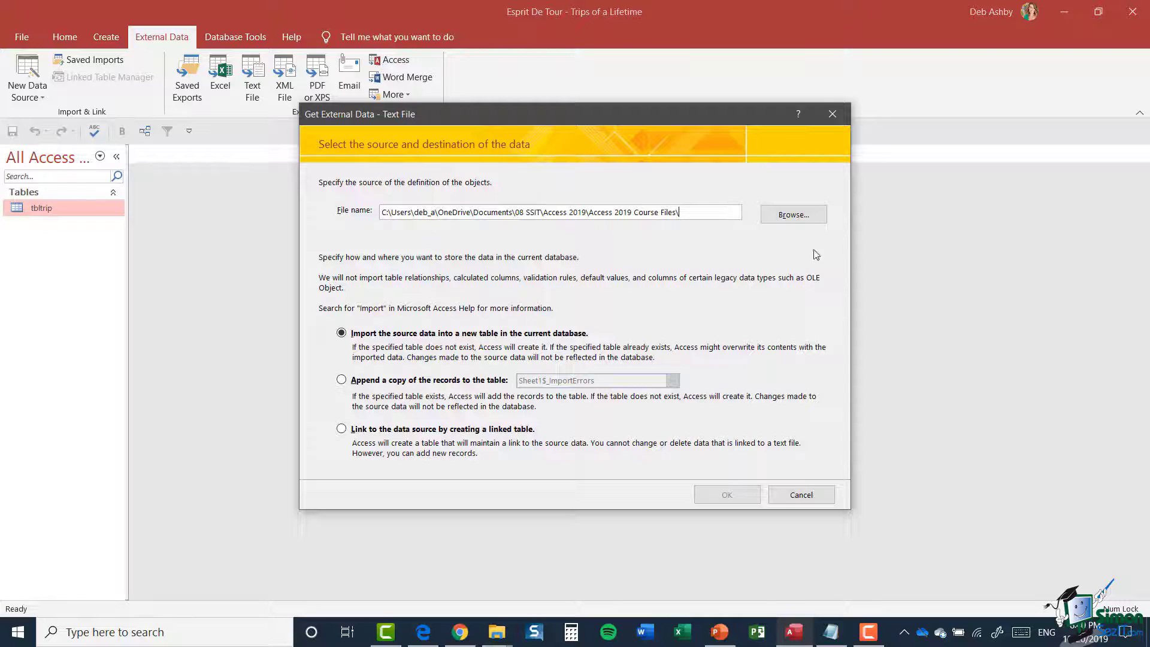
Step: Pick EspritDeTourTripImport.txt as the source and append its records to tbltrip
left_click(796, 219)
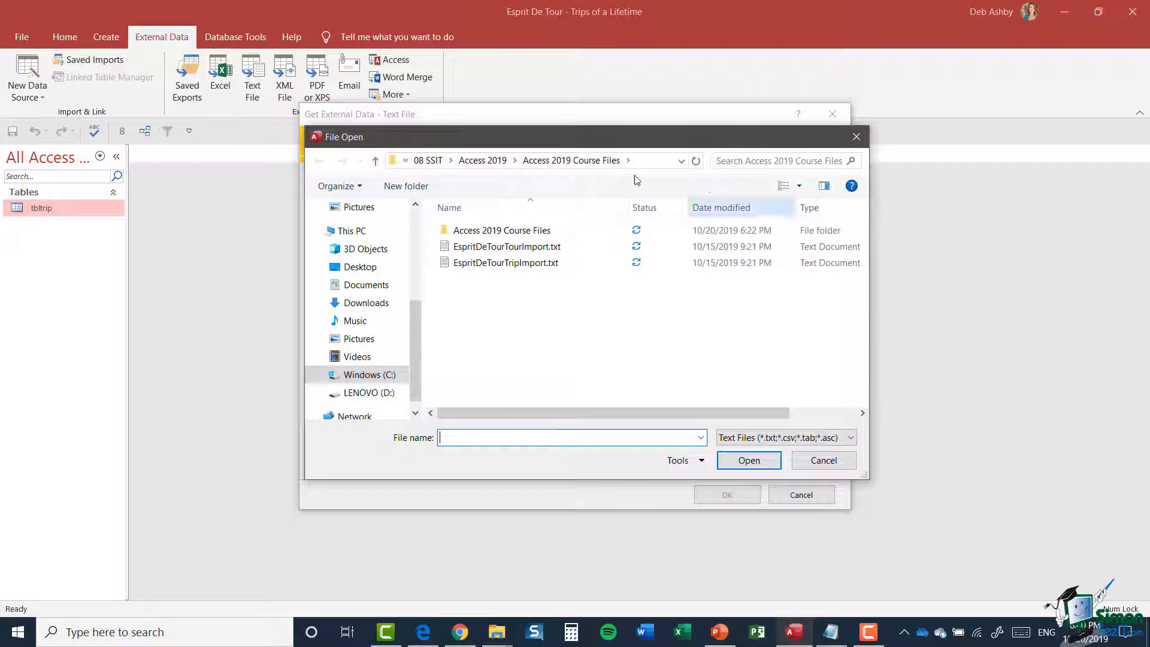
left_click(488, 266)
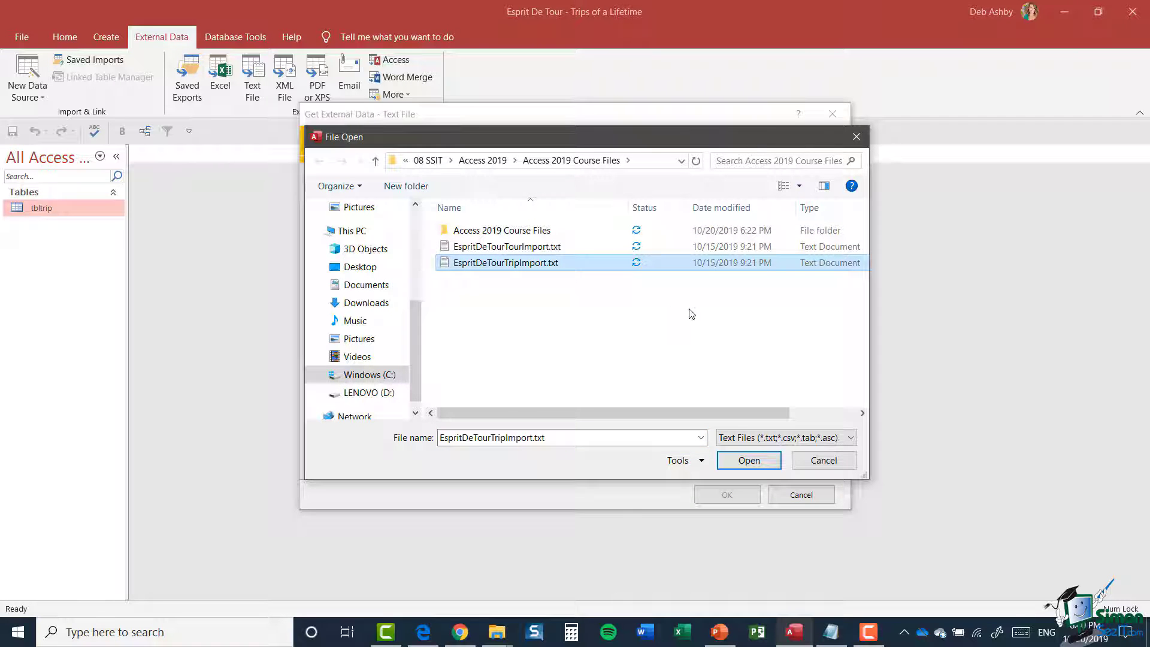
left_click(748, 460)
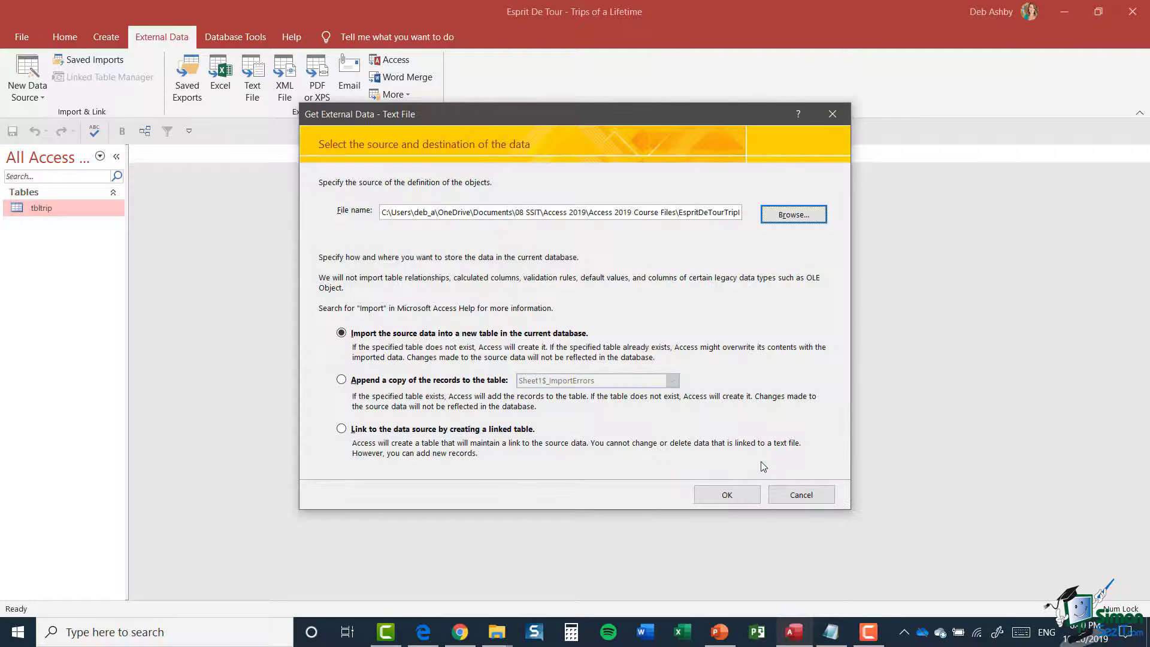
left_click(342, 381)
left_click(673, 381)
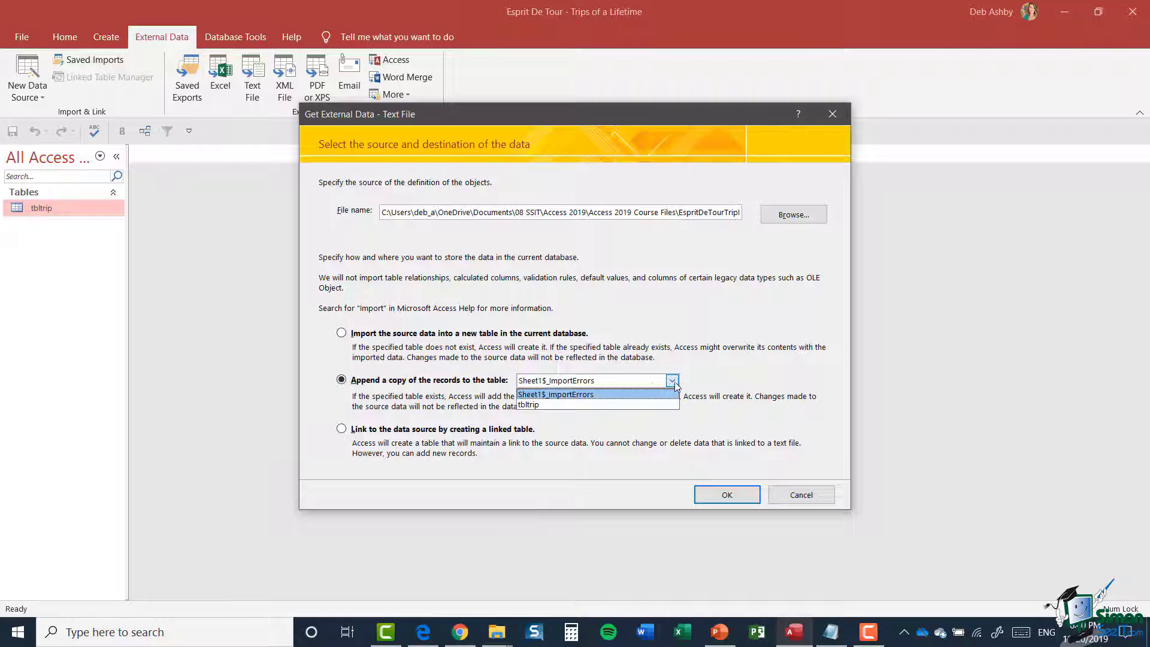
left_click(593, 402)
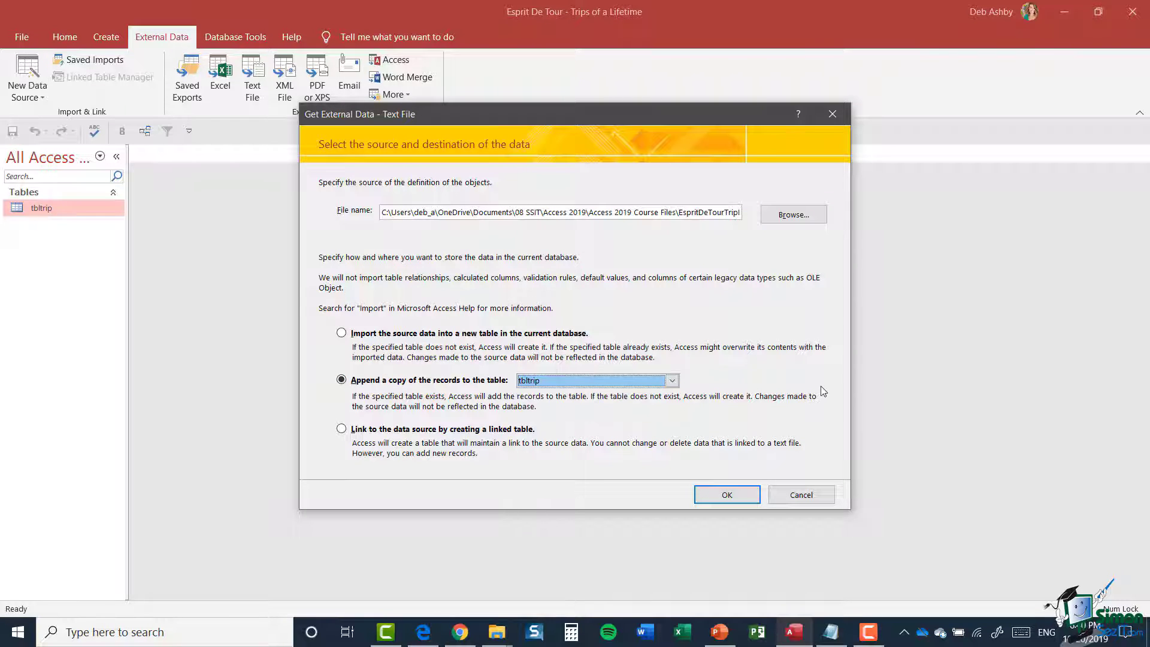
left_click(739, 499)
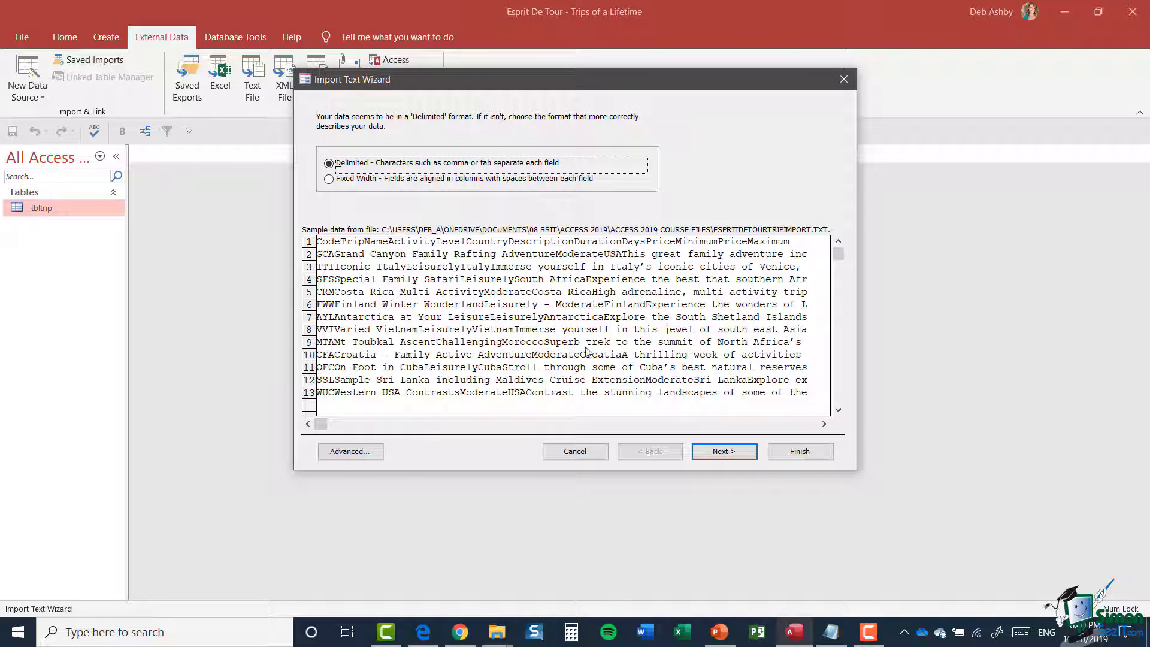
Step: Keep the Delimited format selected and continue to the delimiter step
left_click(321, 424)
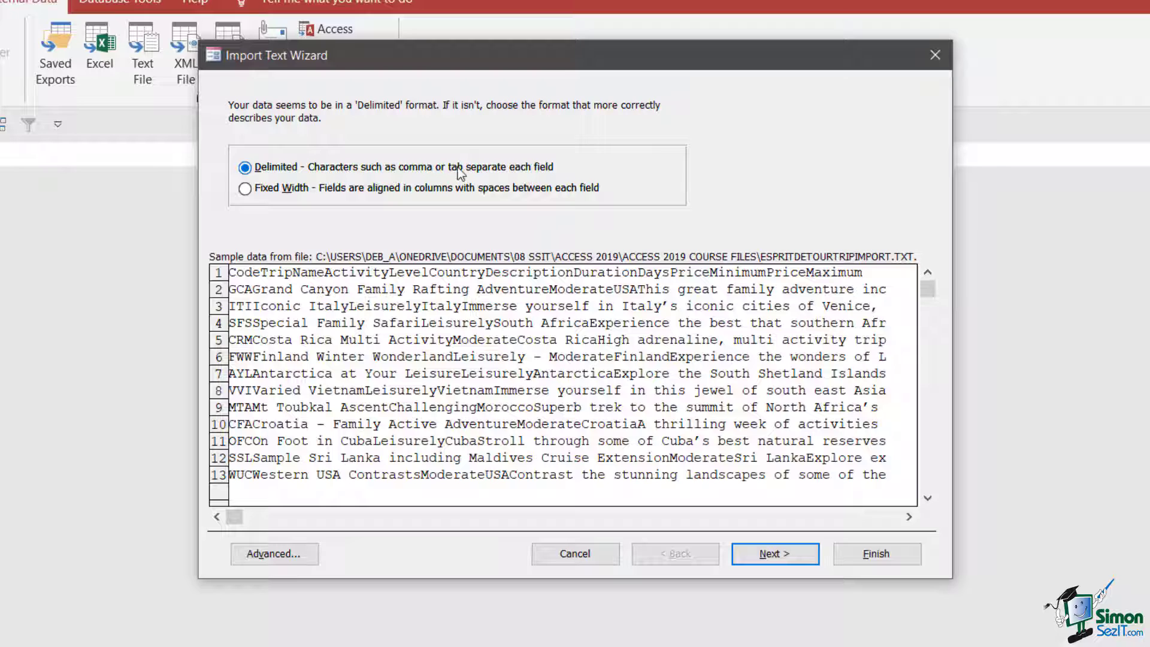
left_click(776, 554)
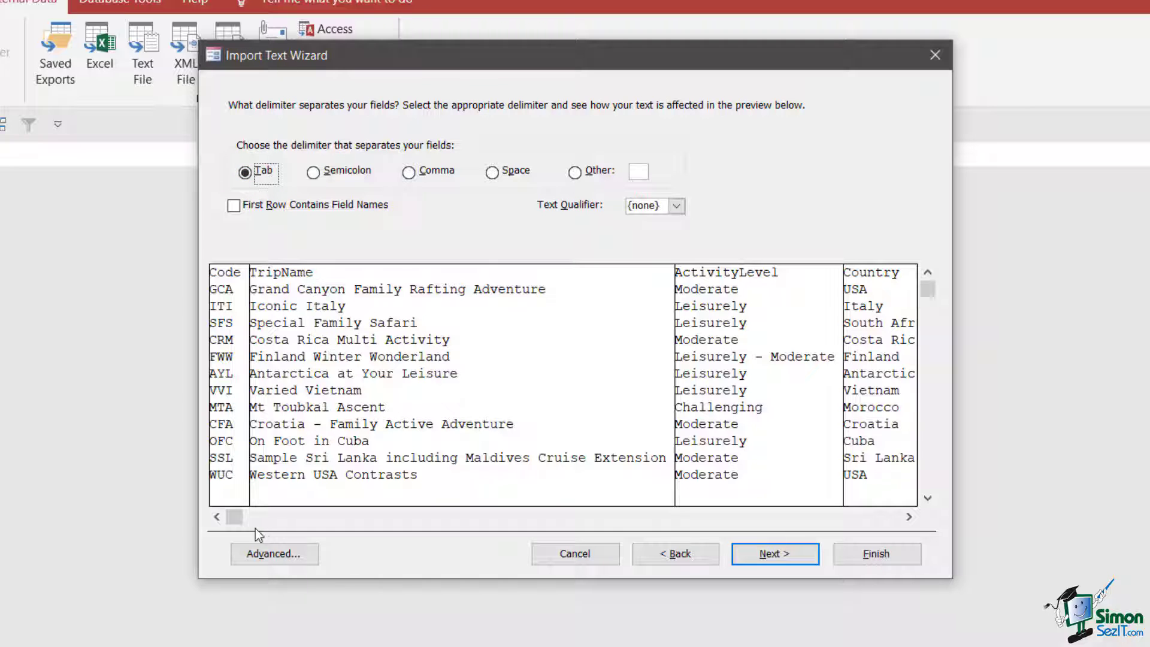
Step: With Tab as delimiter, tick First Row Contains Field Names so Code, TripName become headings
mouse_move(235, 515)
left_mouse_down()
mouse_move(931, 505)
mouse_move(879, 516)
mouse_move(237, 516)
left_mouse_up()
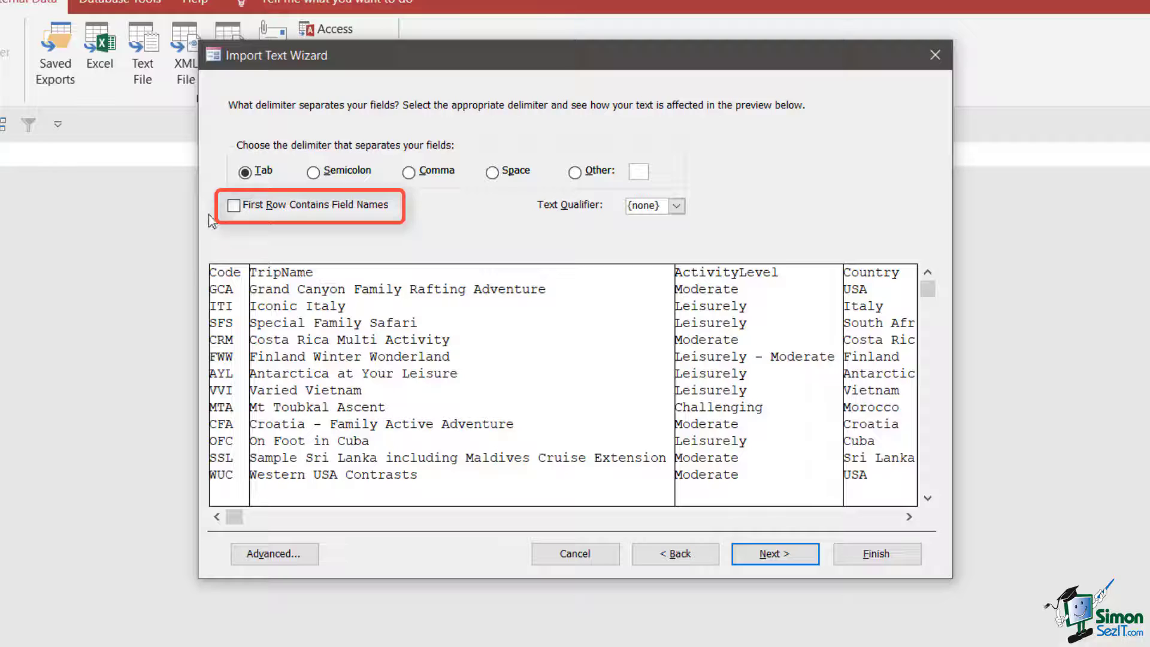
left_click(234, 206)
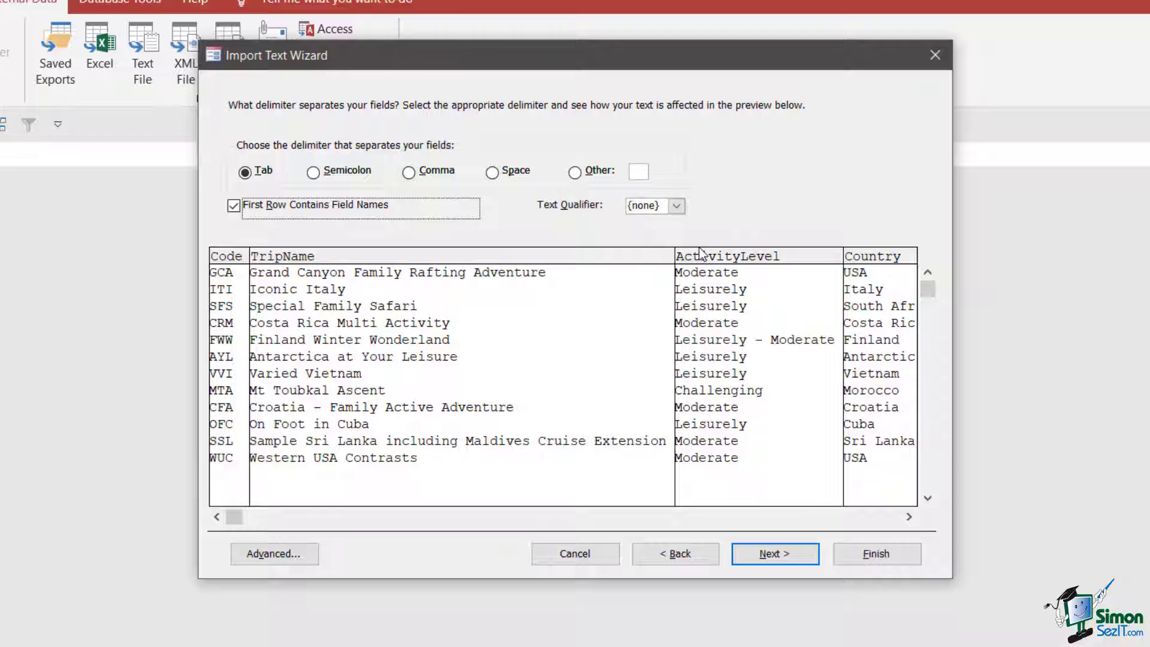
Step: Finish the import into table tbltrip and close without saving the import steps
left_click(794, 556)
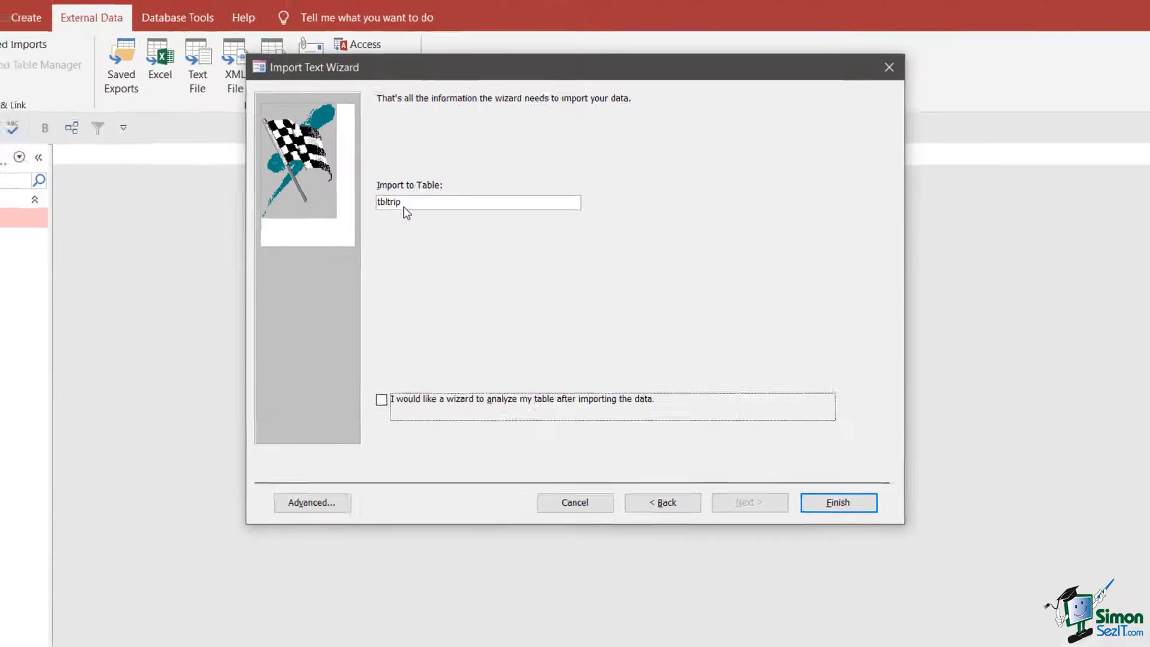
left_click(800, 451)
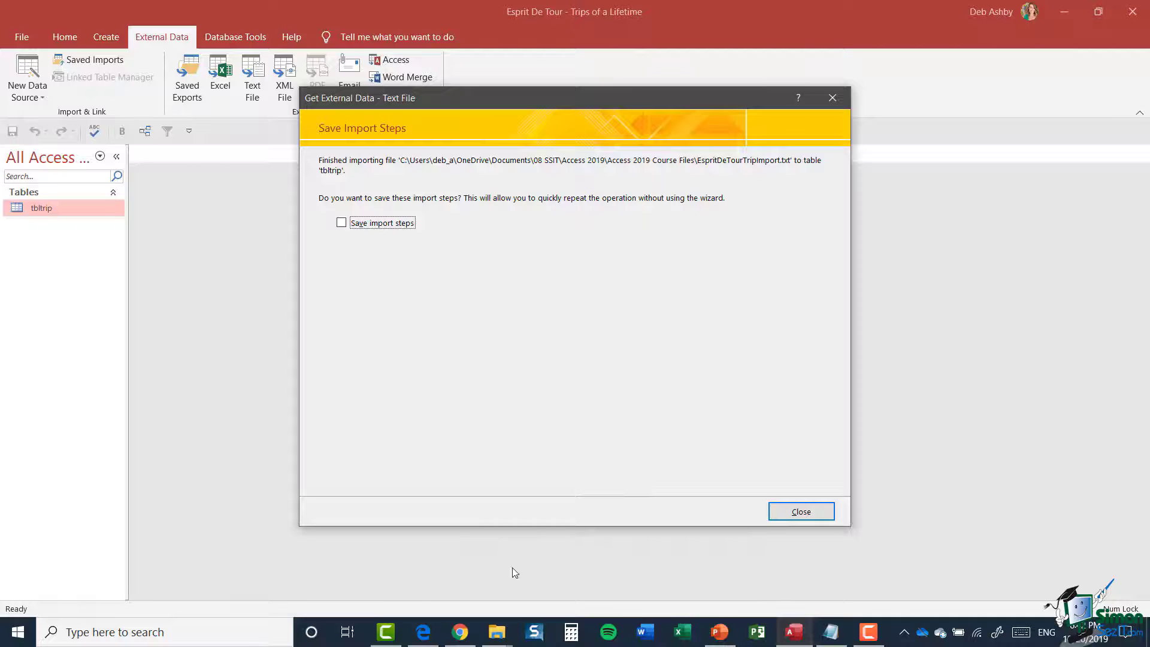
left_click(796, 513)
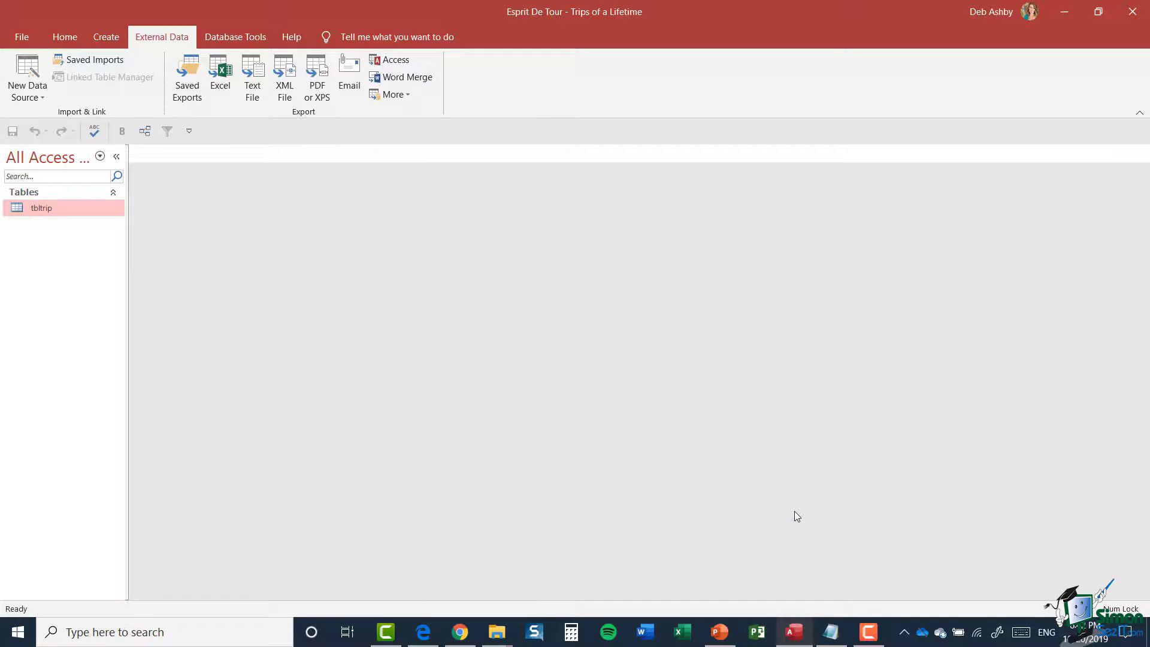
Step: Open tbltrip to review its 13 trip records, including the imported trips, and widen the Description column
double_click(49, 211)
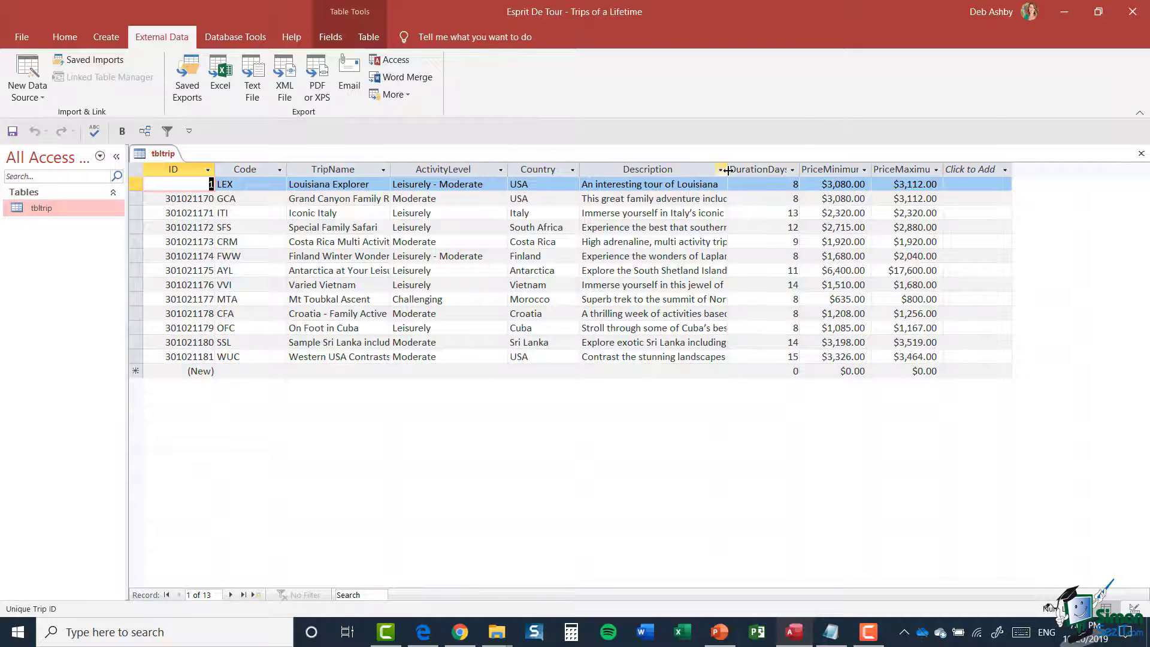
left_click_drag(727, 169, 813, 170)
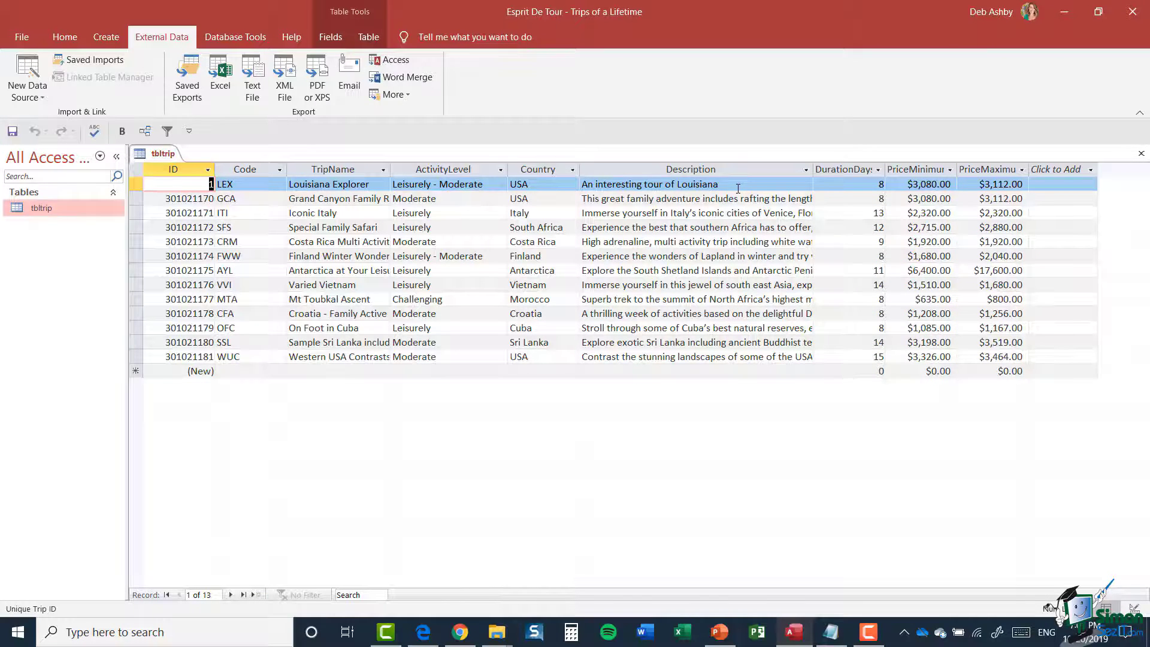